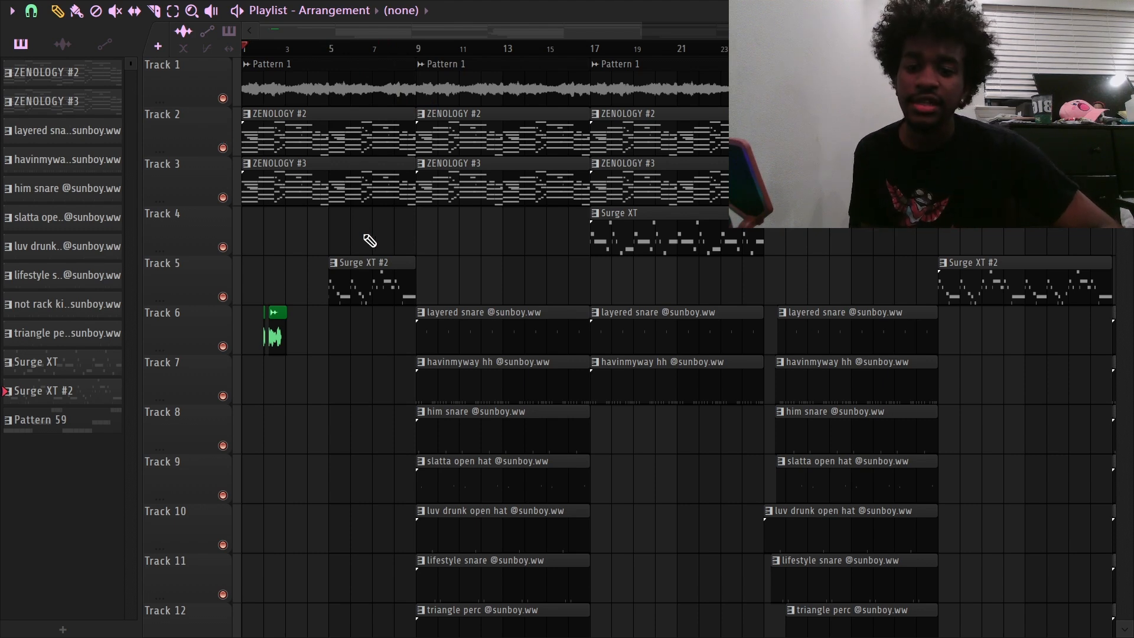
Step: Play the arrangement from the start and examine how its melody, drum and bass clips develop past bar 29
scroll(308, 239, "up", 4)
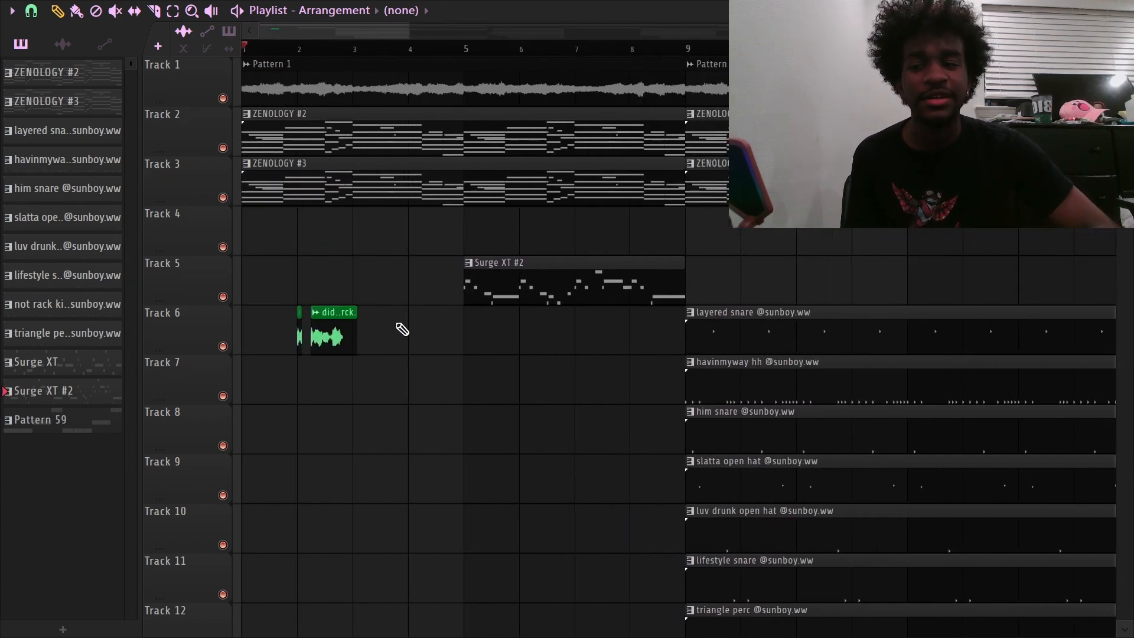
key("space")
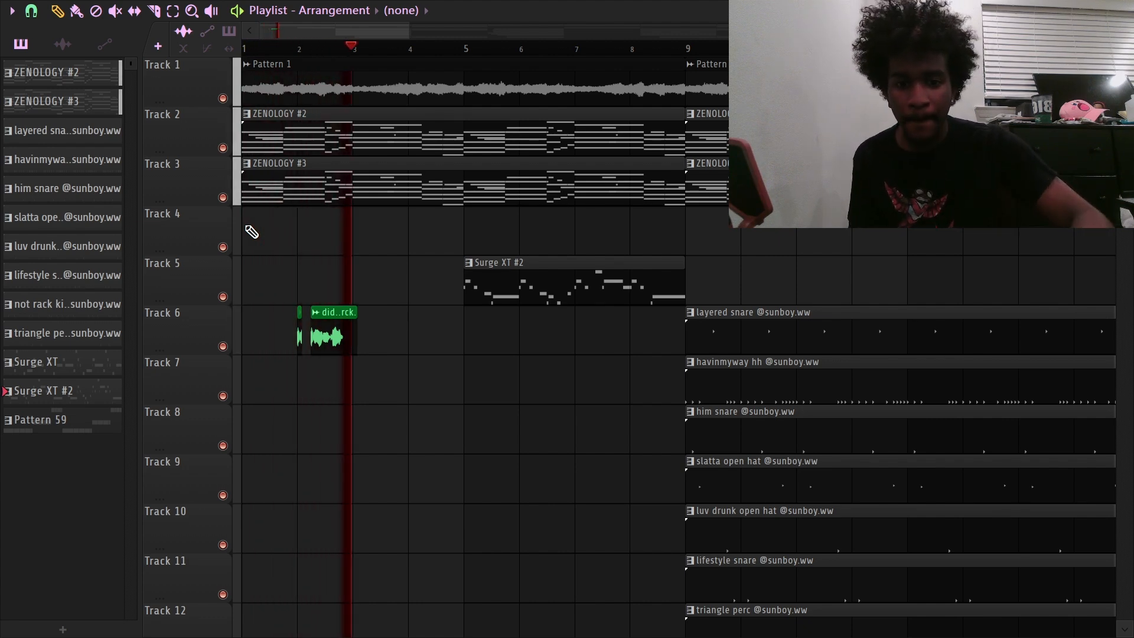
scroll(481, 300, "down", 5)
scroll(482, 300, "up", 3)
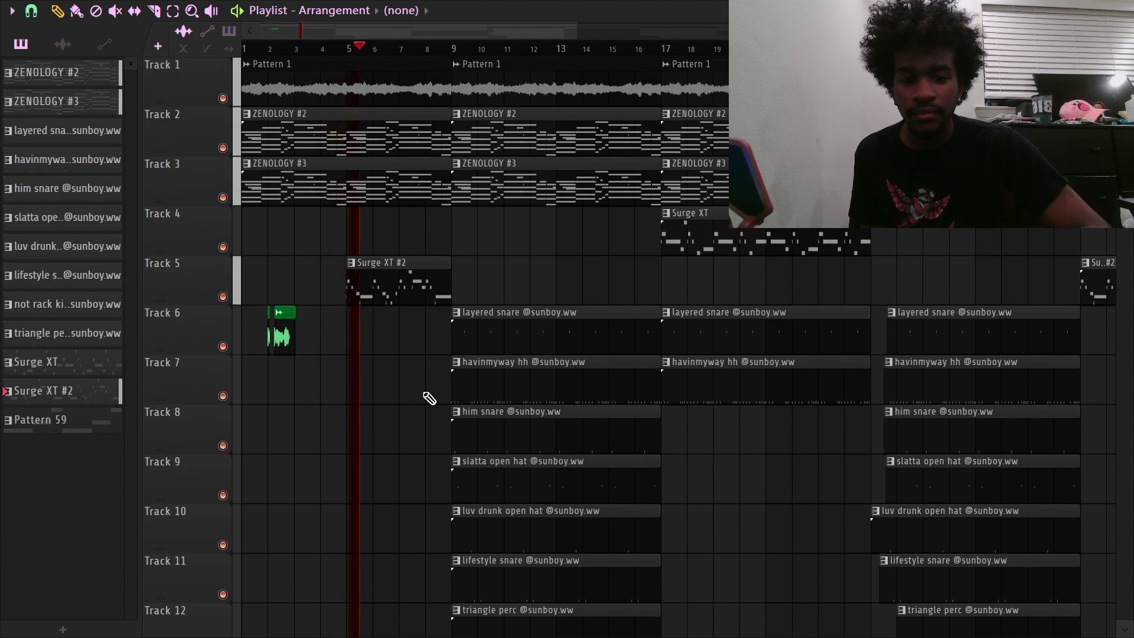
scroll(429, 399, "up", 3)
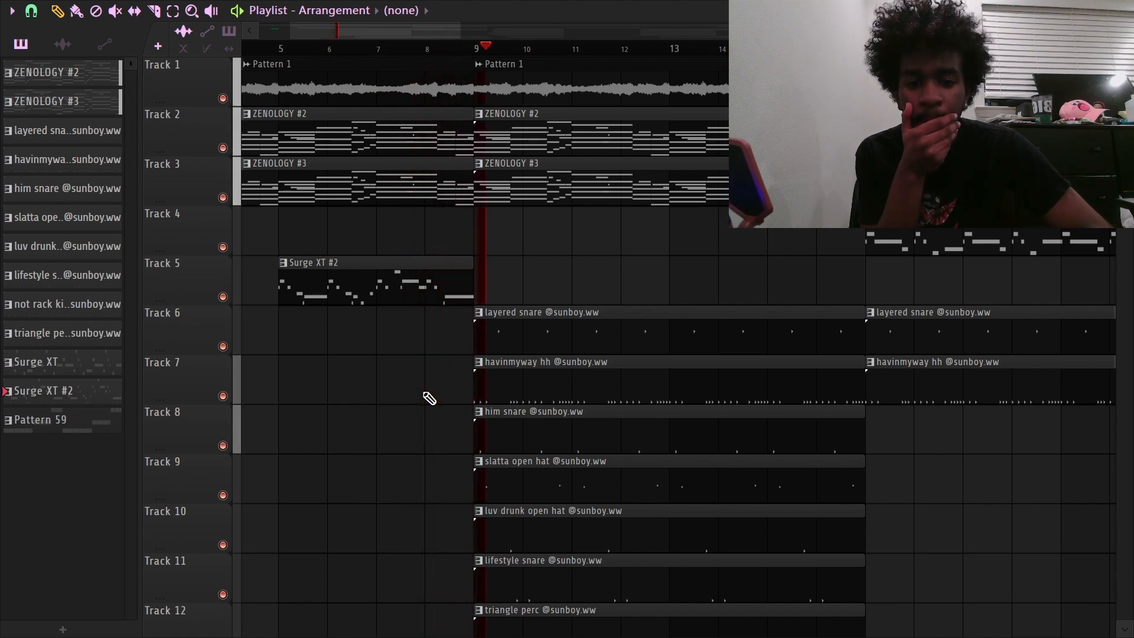
scroll(430, 399, "down", 2)
scroll(430, 398, "down", 4)
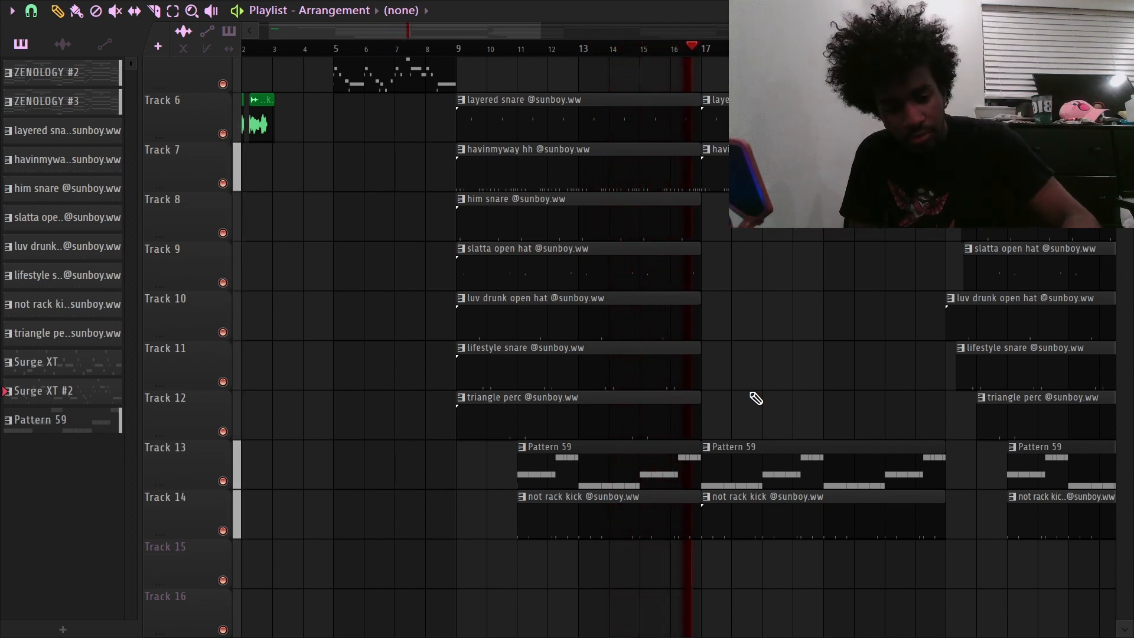
scroll(756, 399, "right", 5)
scroll(585, 384, "up", 5)
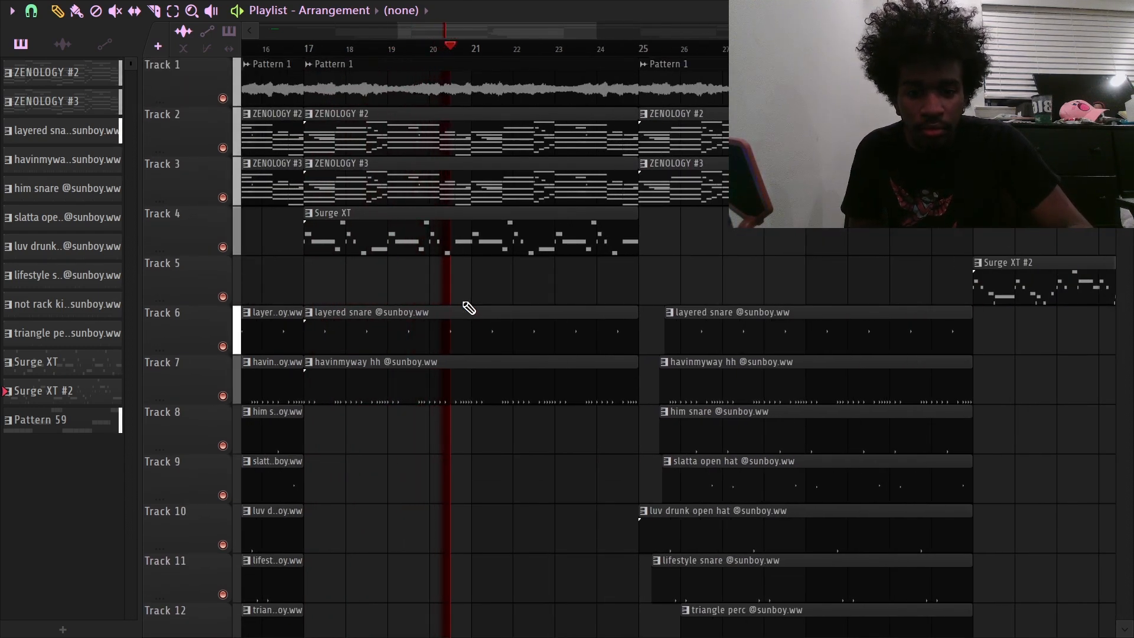
scroll(464, 305, "up", 2)
scroll(464, 305, "down", 1)
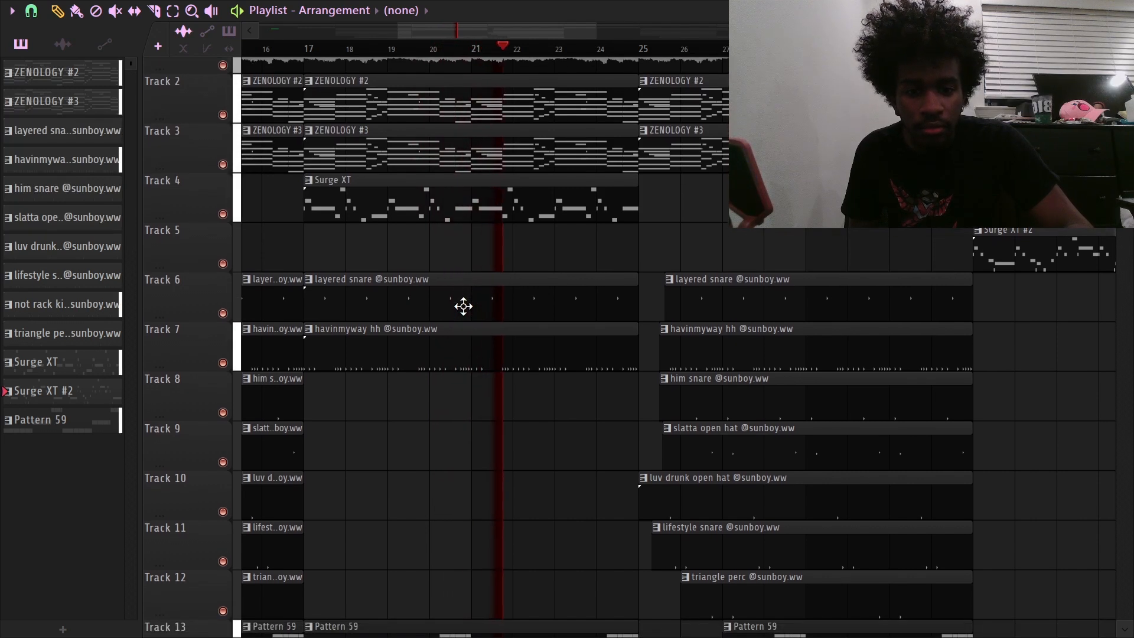
scroll(719, 386, "down", 1)
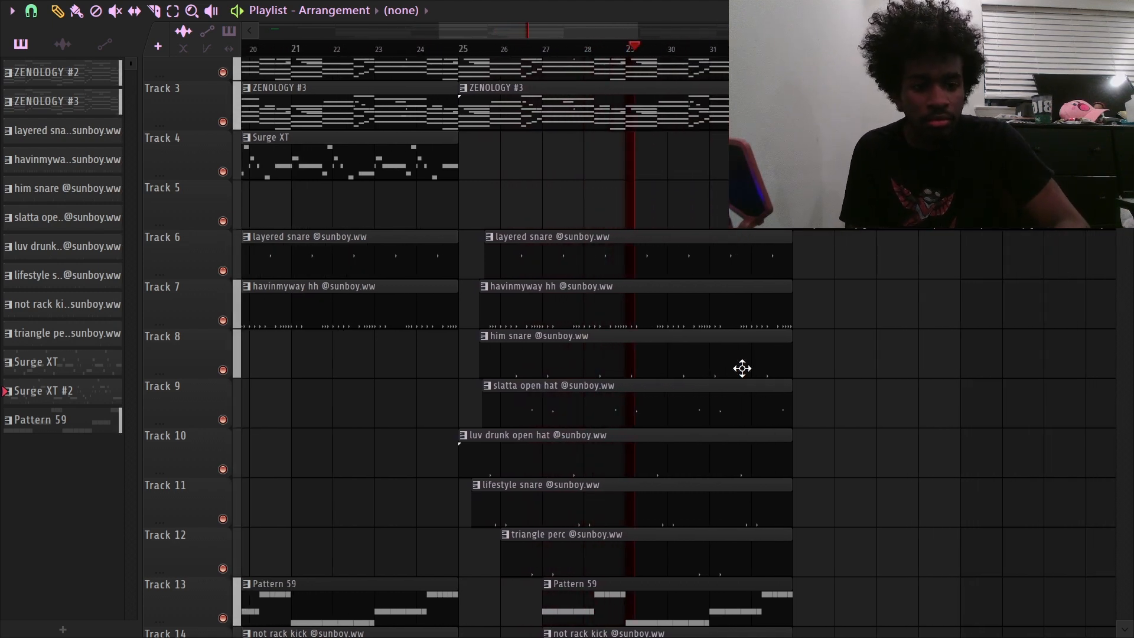
scroll(742, 368, "down", 3)
scroll(742, 368, "down", 1)
scroll(742, 368, "up", 2)
key("space")
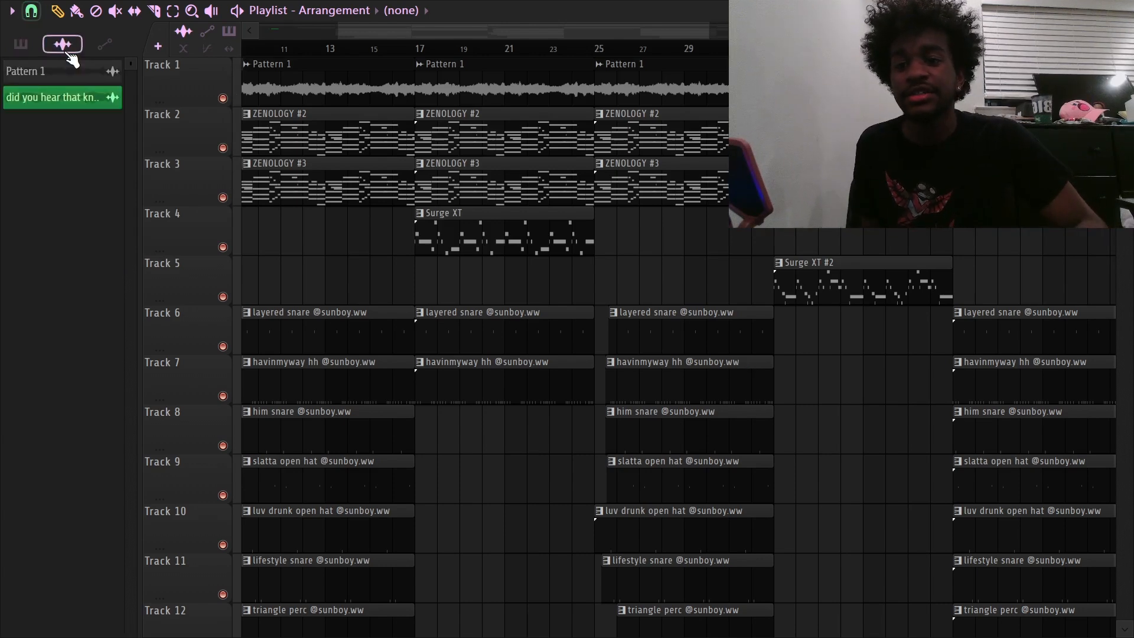
Step: Hide the playlist, show the channel rack and set playback to pattern mode
key("F5")
left_click(585, 18)
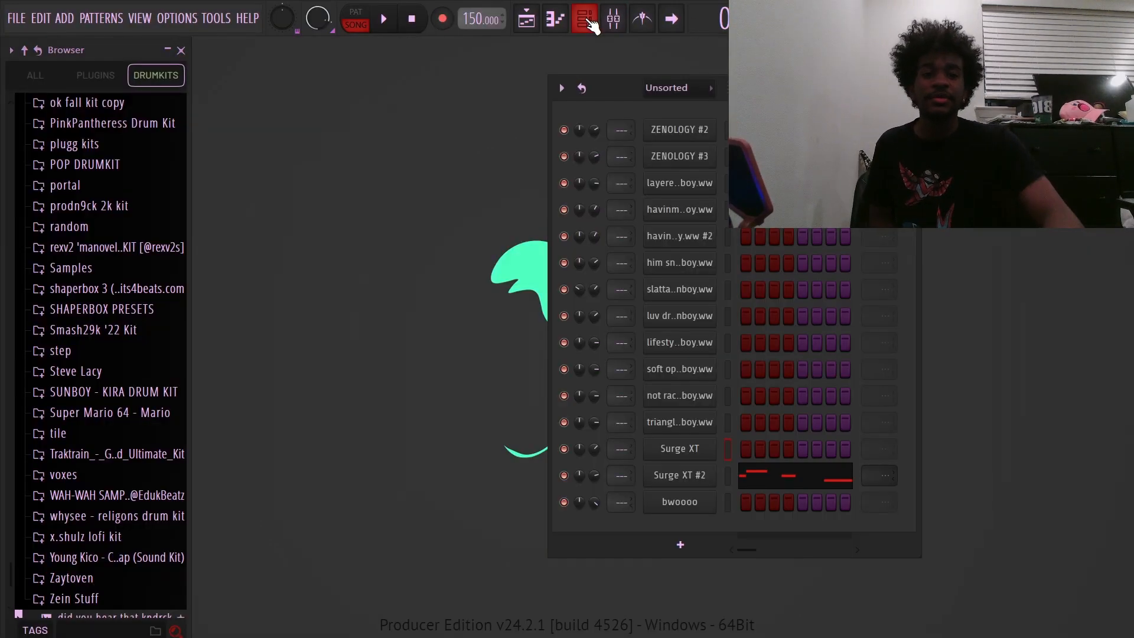
left_click(360, 12)
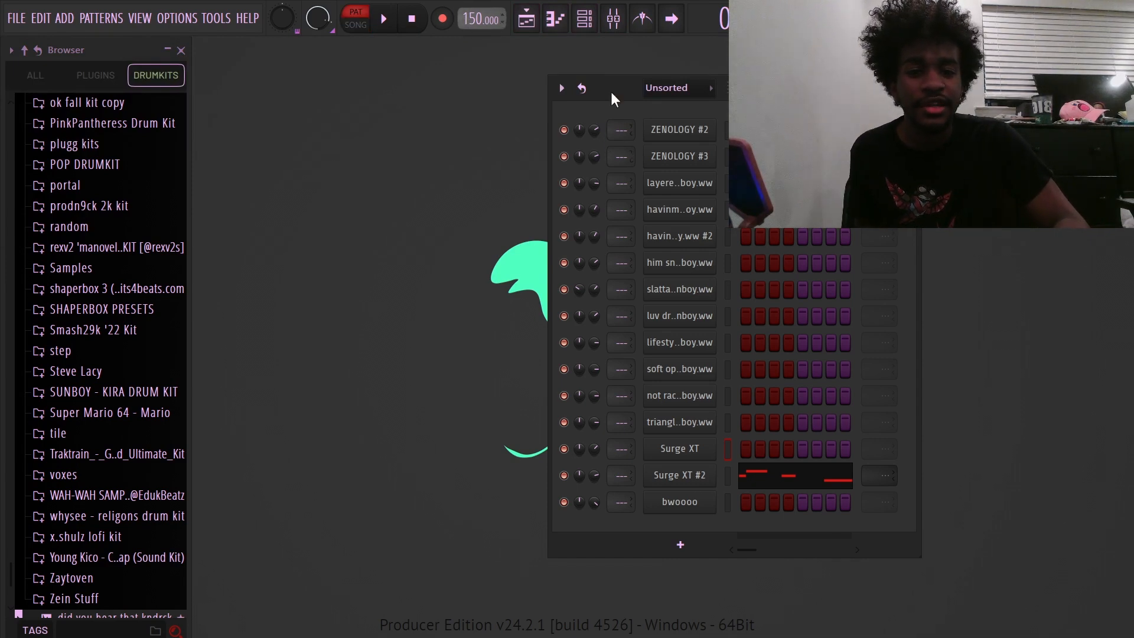
Step: Solo Track 2 in the playlist and open its first ZENOLOGY #2 clip in the piano roll
left_click(521, 20)
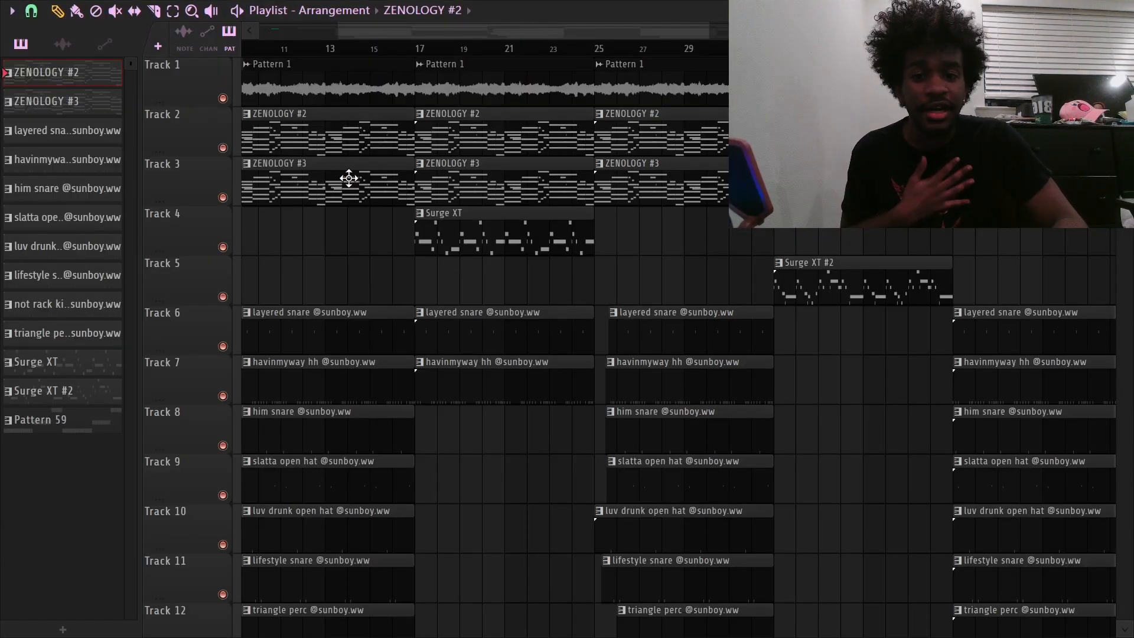
scroll(349, 177, "left", 5)
right_click(222, 147)
double_click(337, 127)
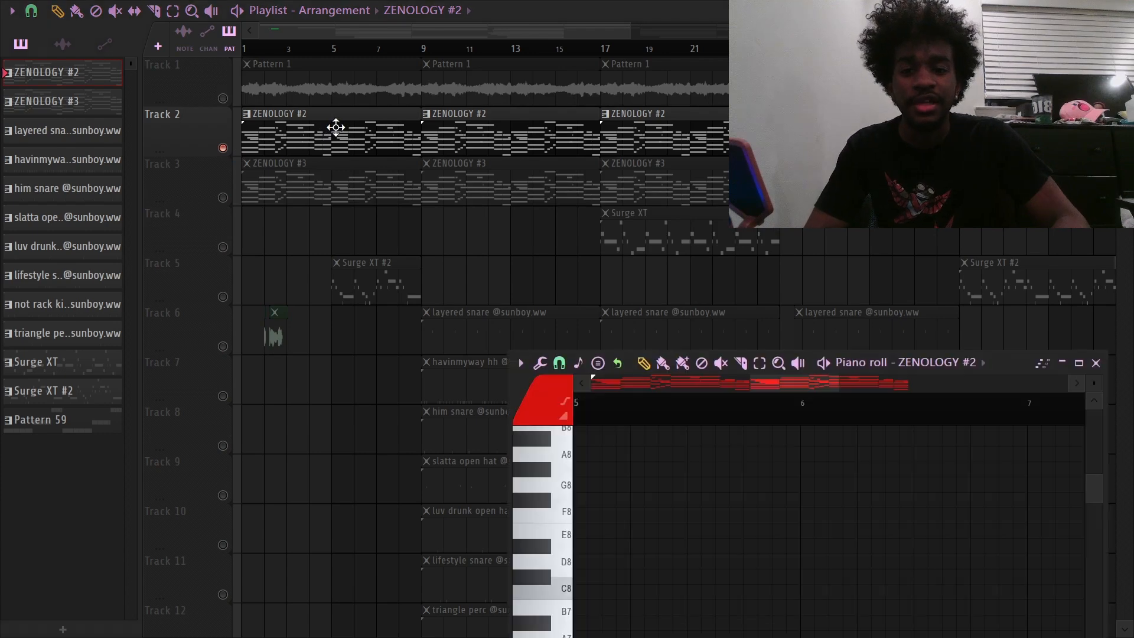
left_click(1080, 363)
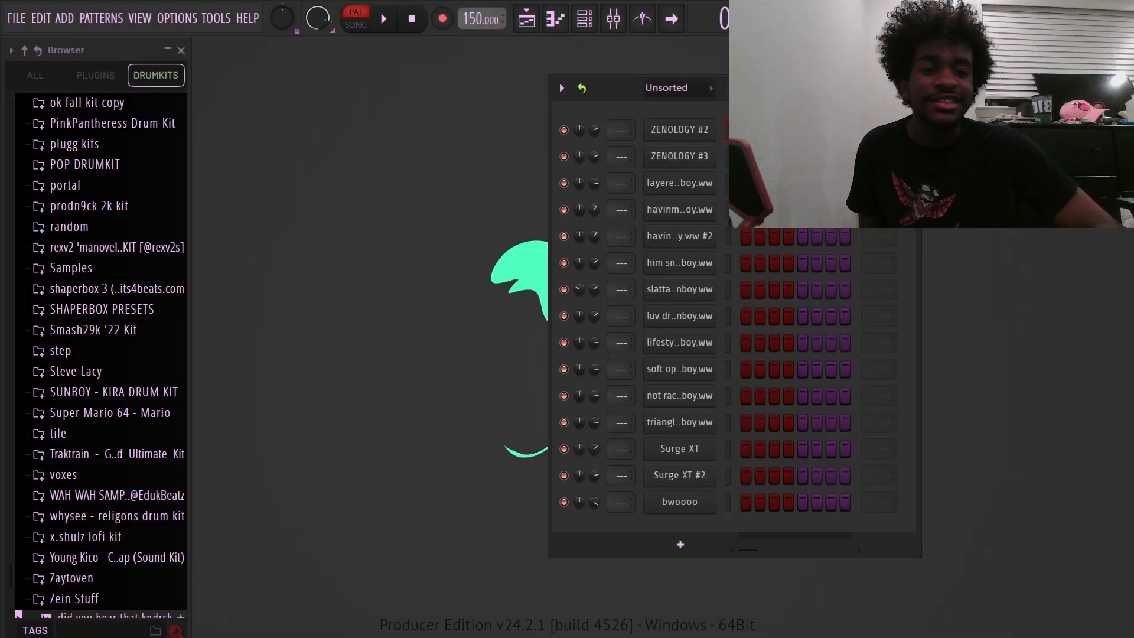
Step: Play the ZENOLOGY #2 pattern in the piano roll with its full chord progression in view
left_click(685, 131)
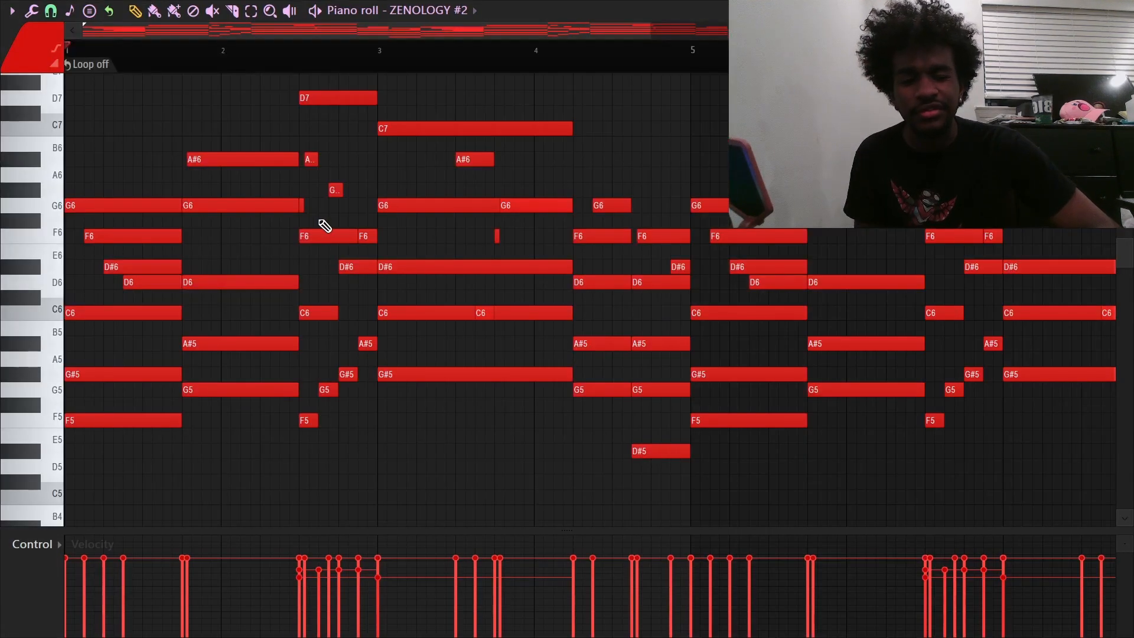
scroll(321, 223, "down", 2, "ctrl")
scroll(321, 226, "up", 2)
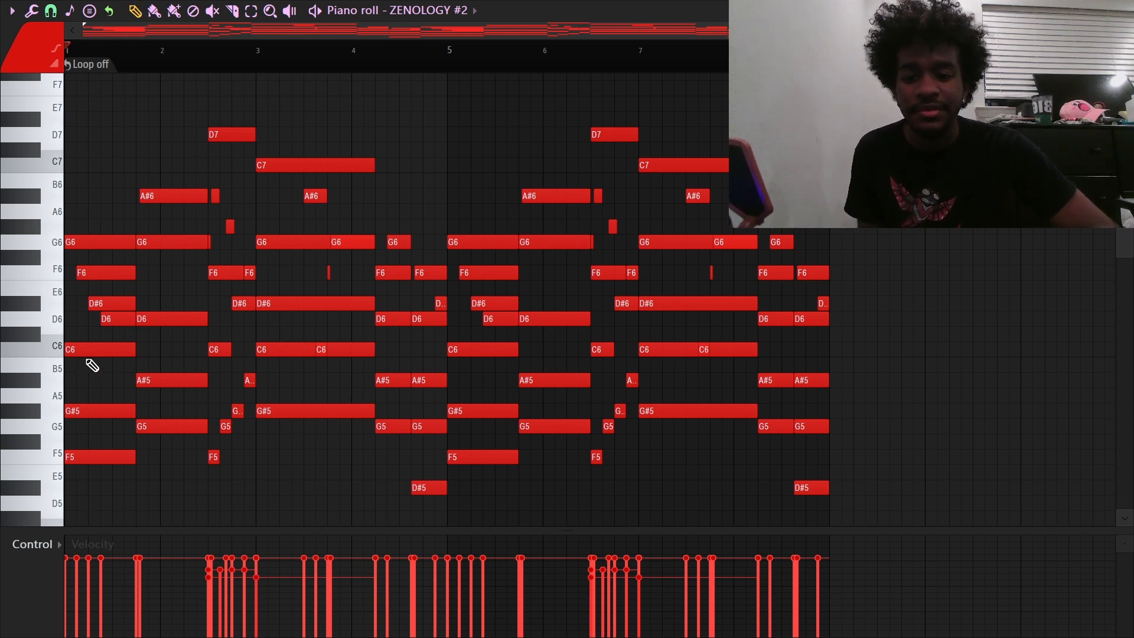
key("space")
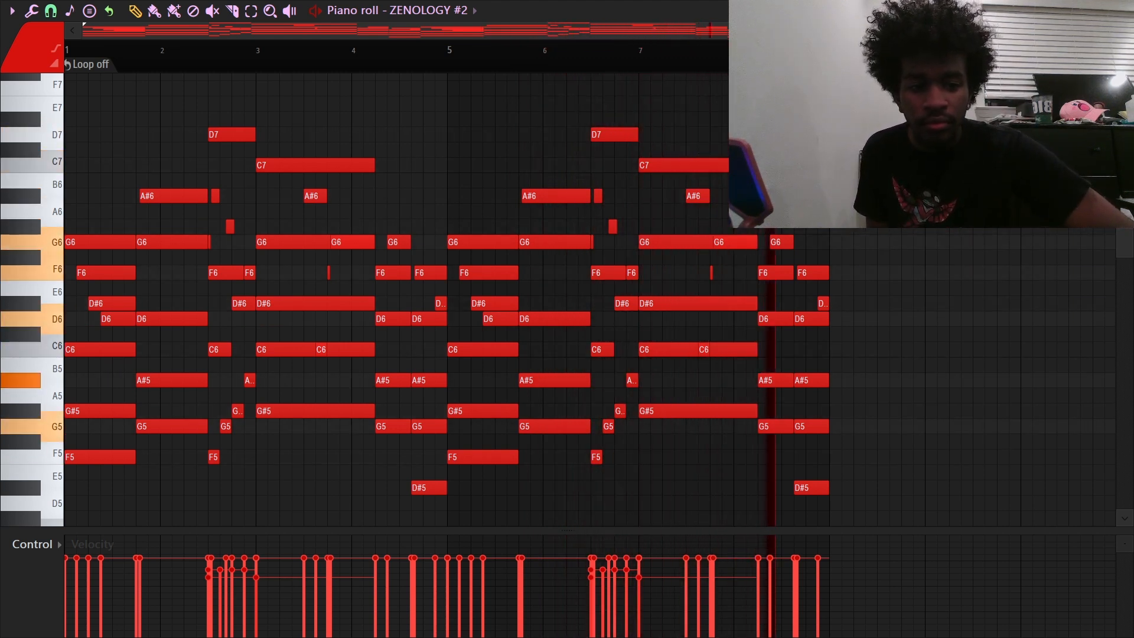
key("space")
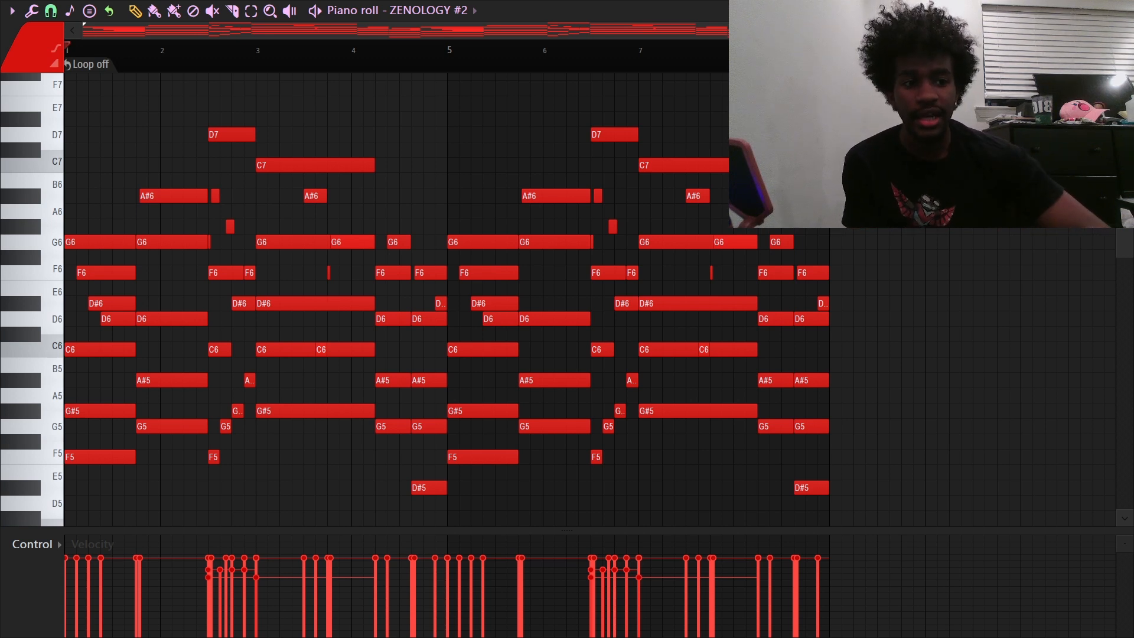
key("F7")
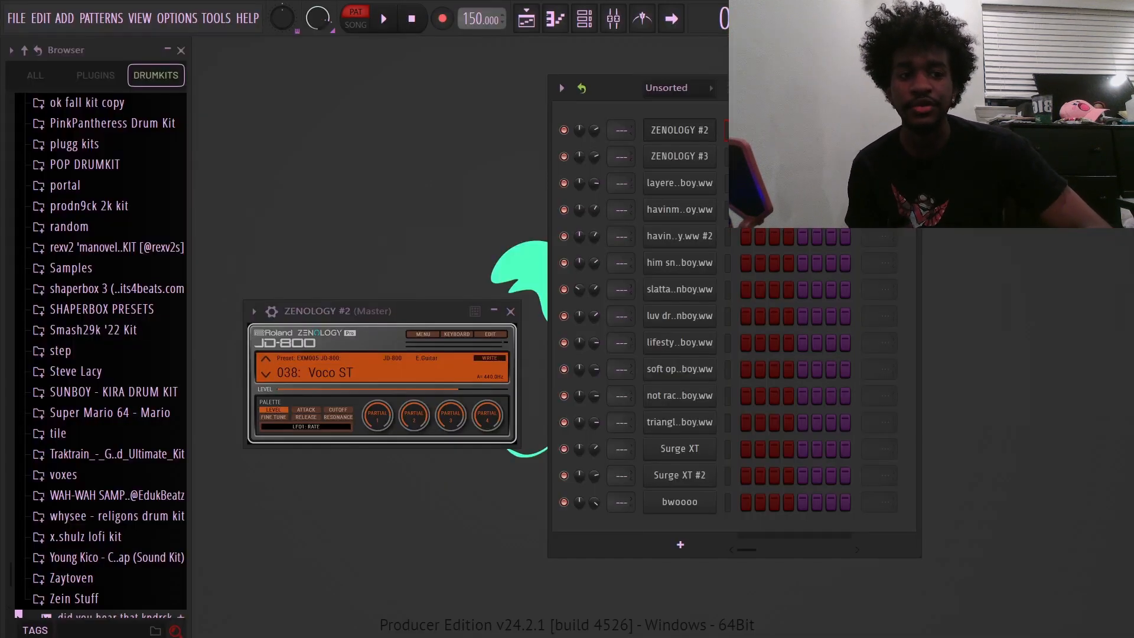
left_click(532, 19)
double_click(376, 168)
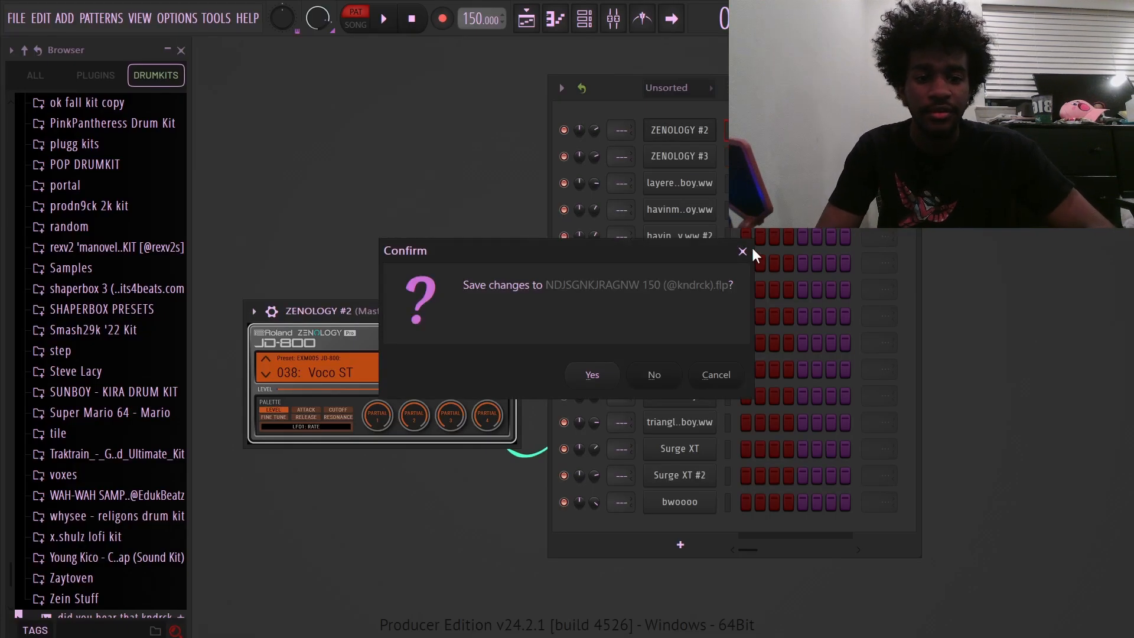
left_click(749, 249)
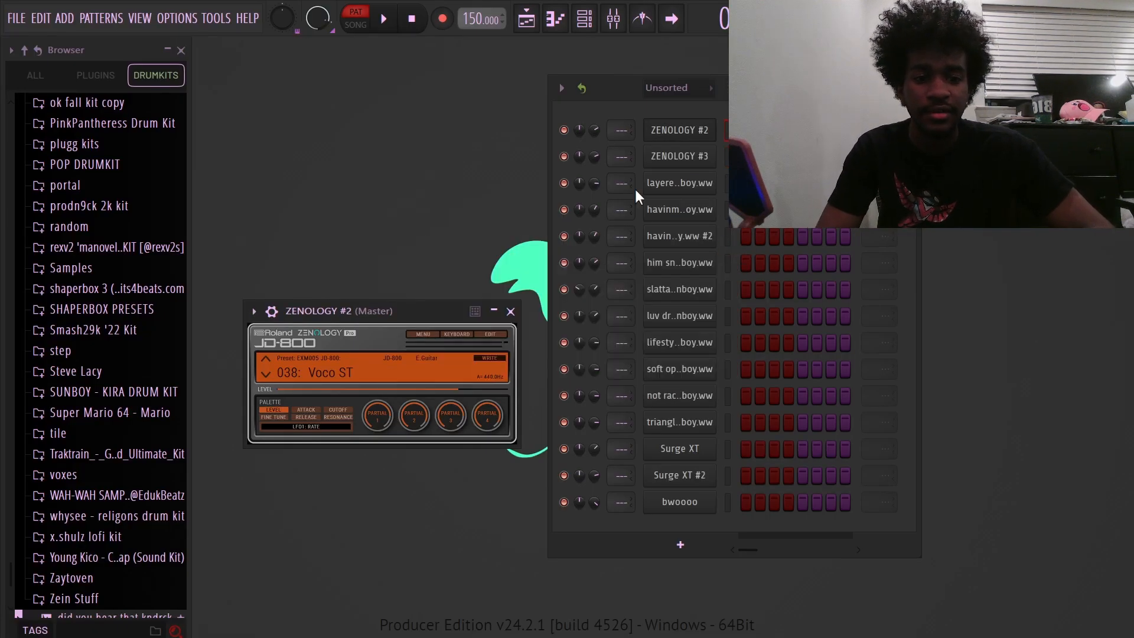
Step: Open the ZENOLOGY #3 channel and play its pad notes in the piano roll
left_click(697, 166)
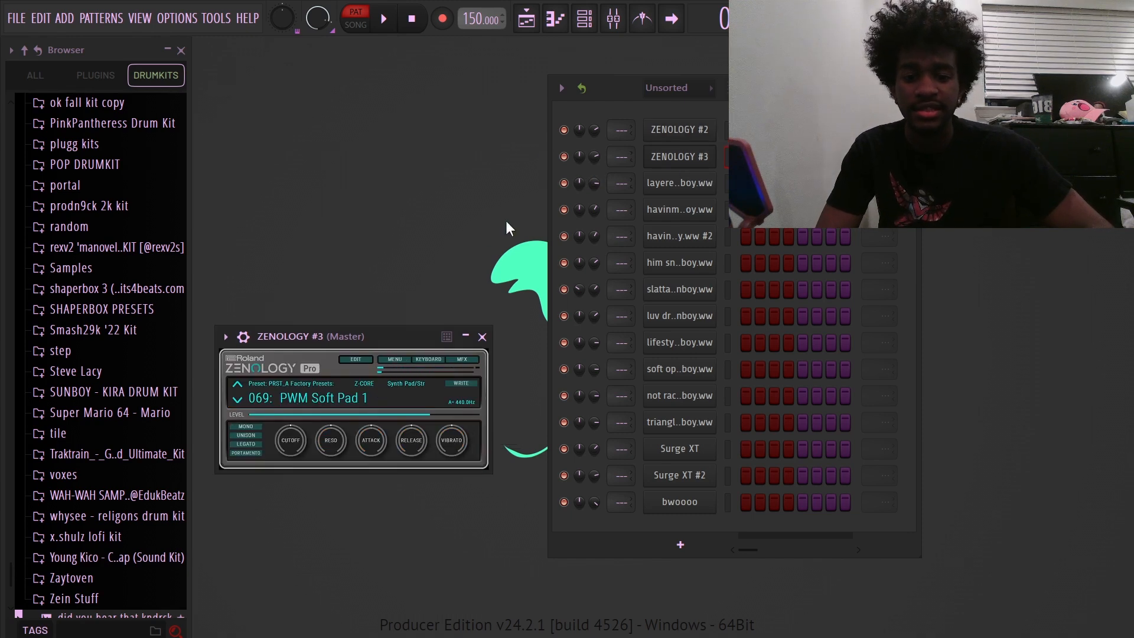
key("F7")
scroll(197, 423, "up", 4)
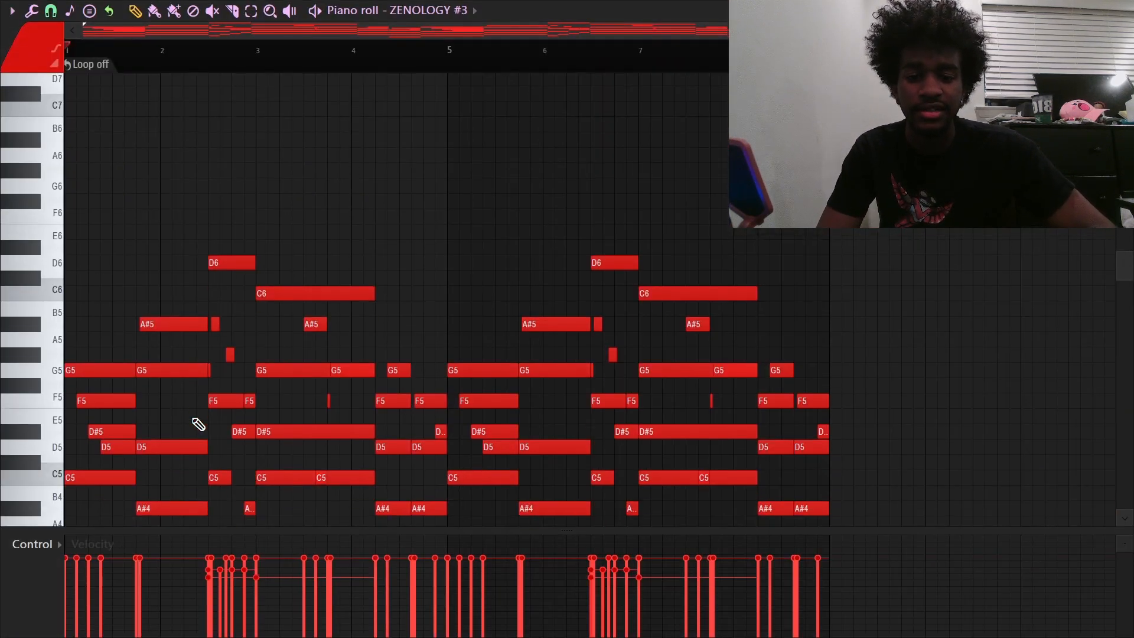
scroll(192, 418, "down", 2)
key("space")
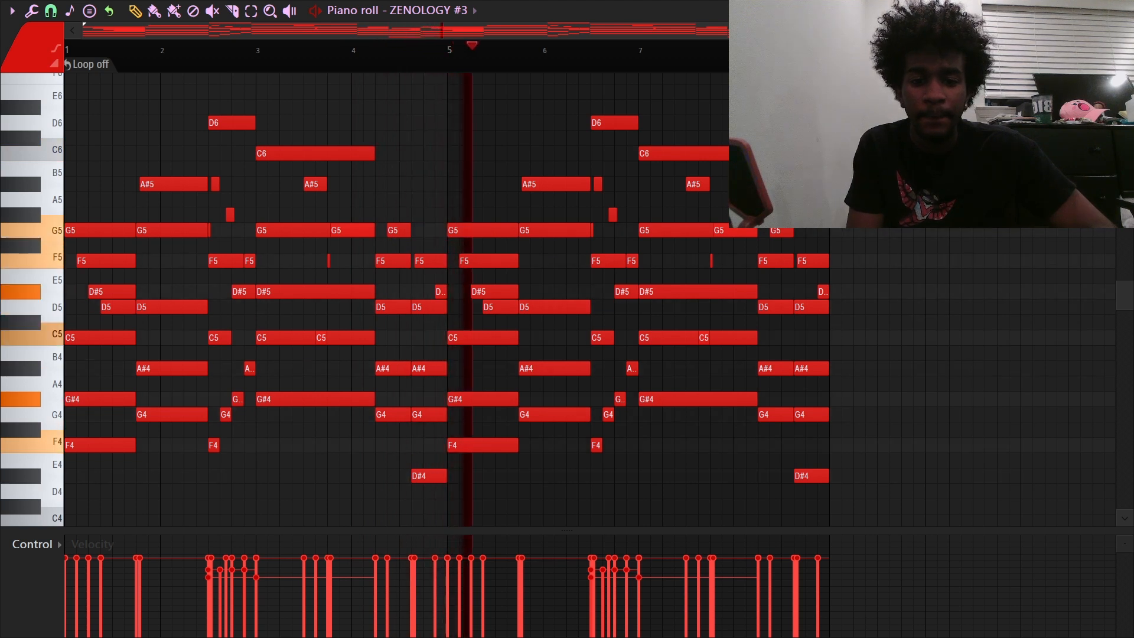
key("F7")
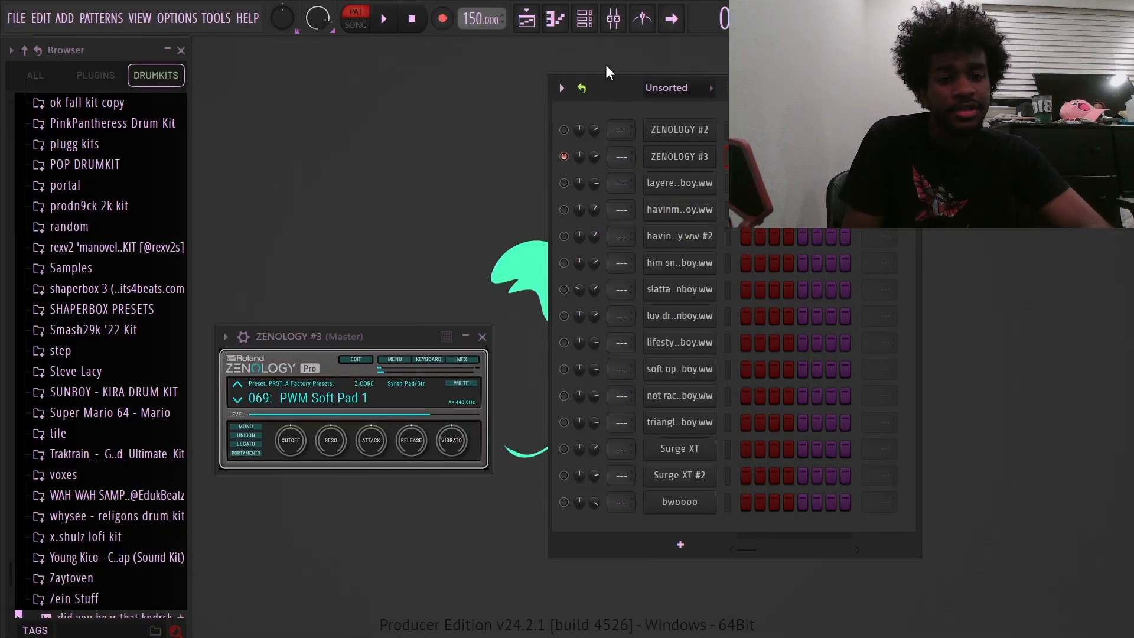
Step: Show all channels in the channel rack and solo playlist Track 1 with the playhead at bar 9
left_click(666, 90)
left_click(664, 104)
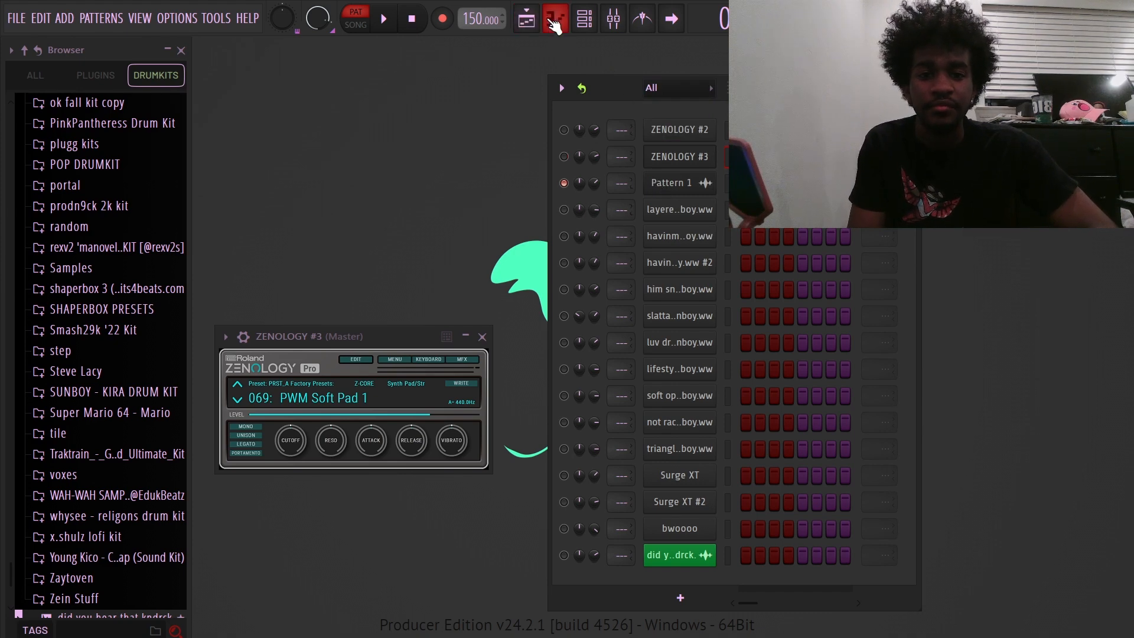
left_click(525, 20)
left_click(455, 50)
left_click(216, 100)
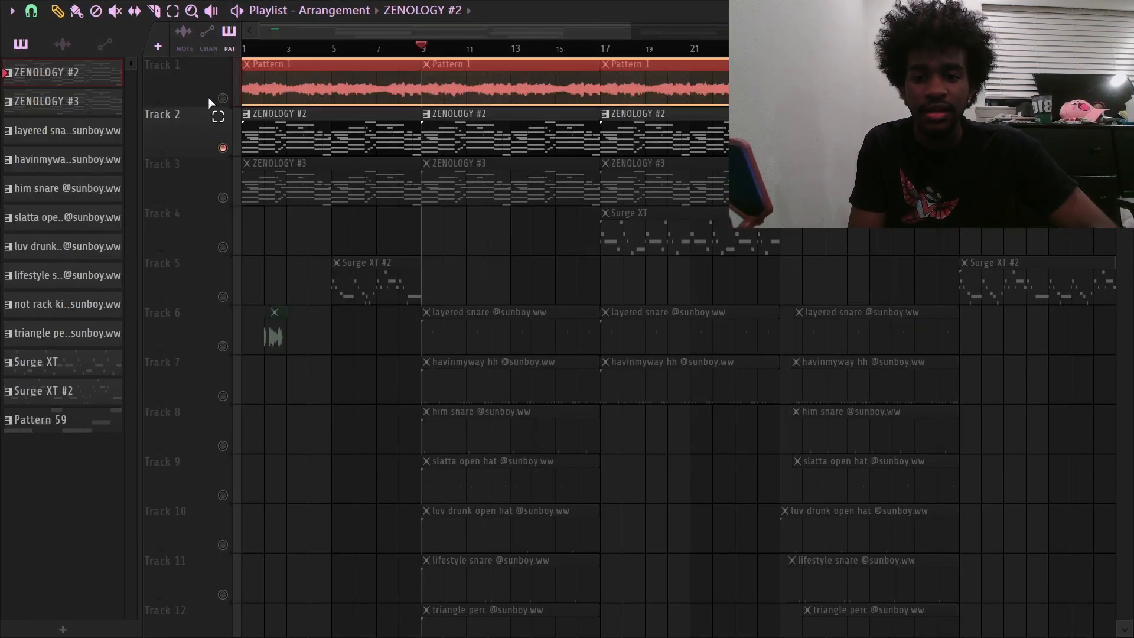
Step: Open the Pattern 1 audio clip's channel settings and move that window and the channel rack apart
left_click(540, 81)
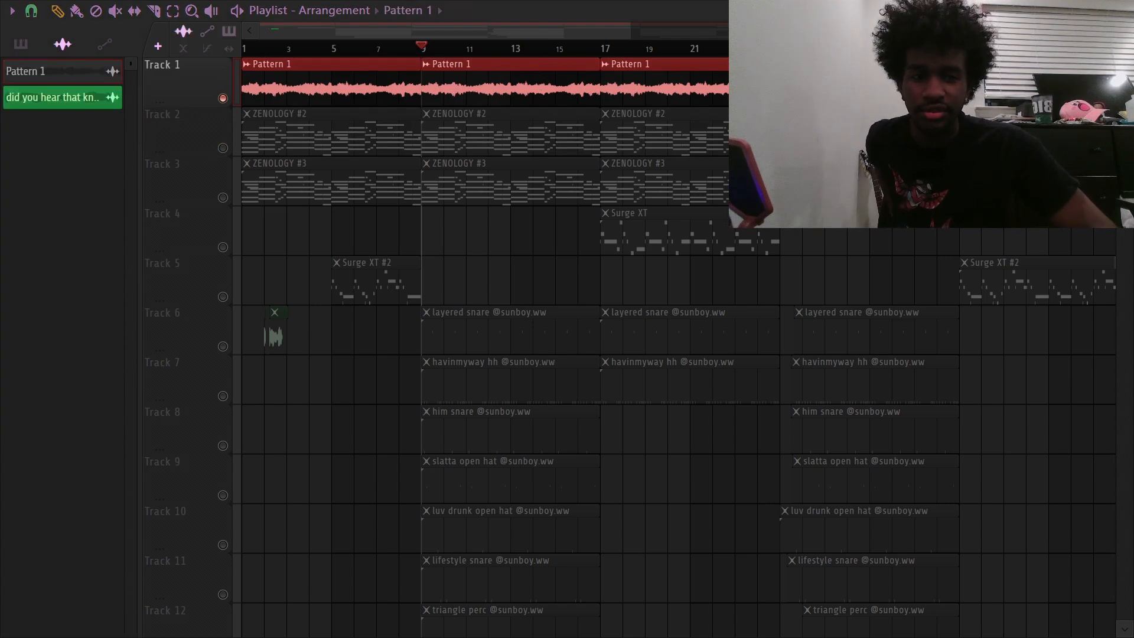
left_click(1124, 11)
left_click_drag(652, 90, 857, 129)
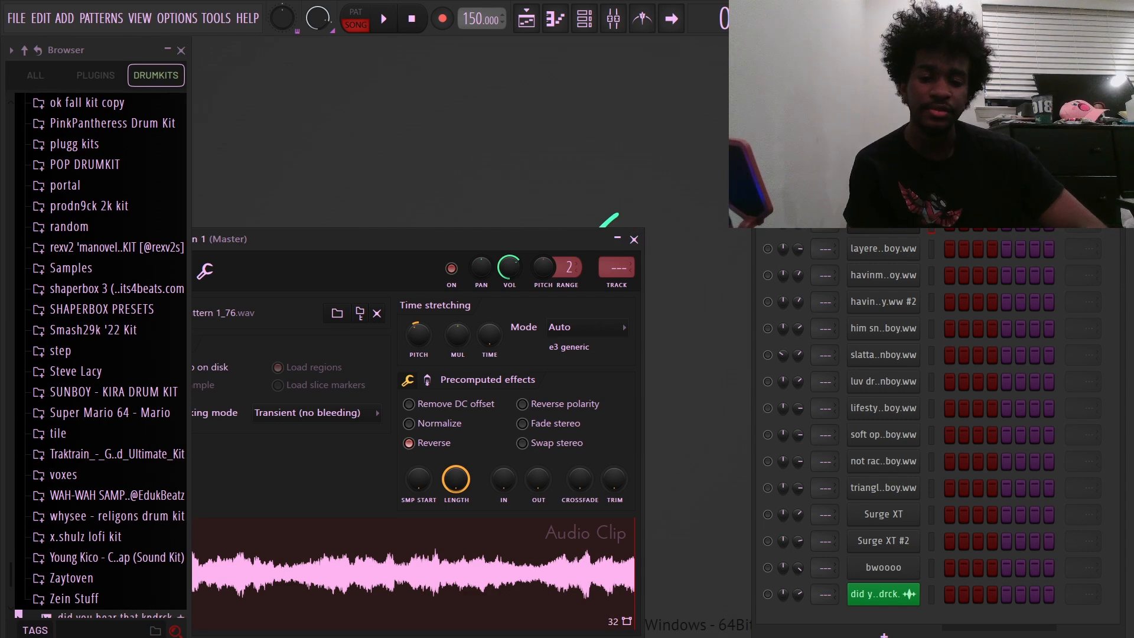
left_click_drag(434, 234, 630, 197)
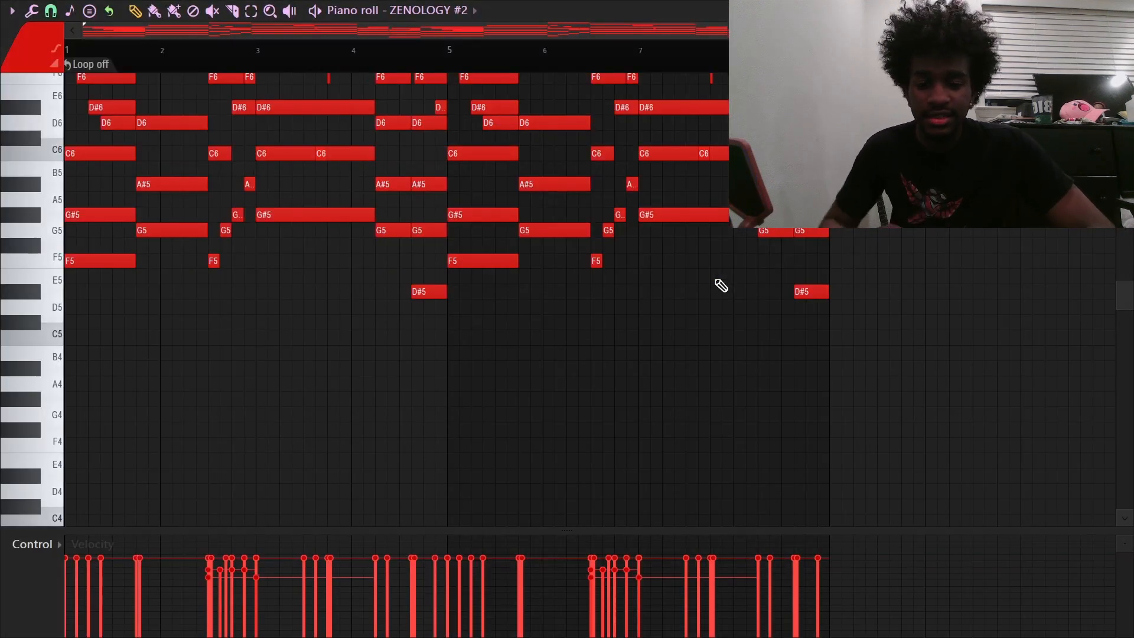
Step: Try a horizontal flip of the ZENOLOGY #2 notes in the piano roll's score flipper
scroll(721, 286, "up", 1)
key("alt+y")
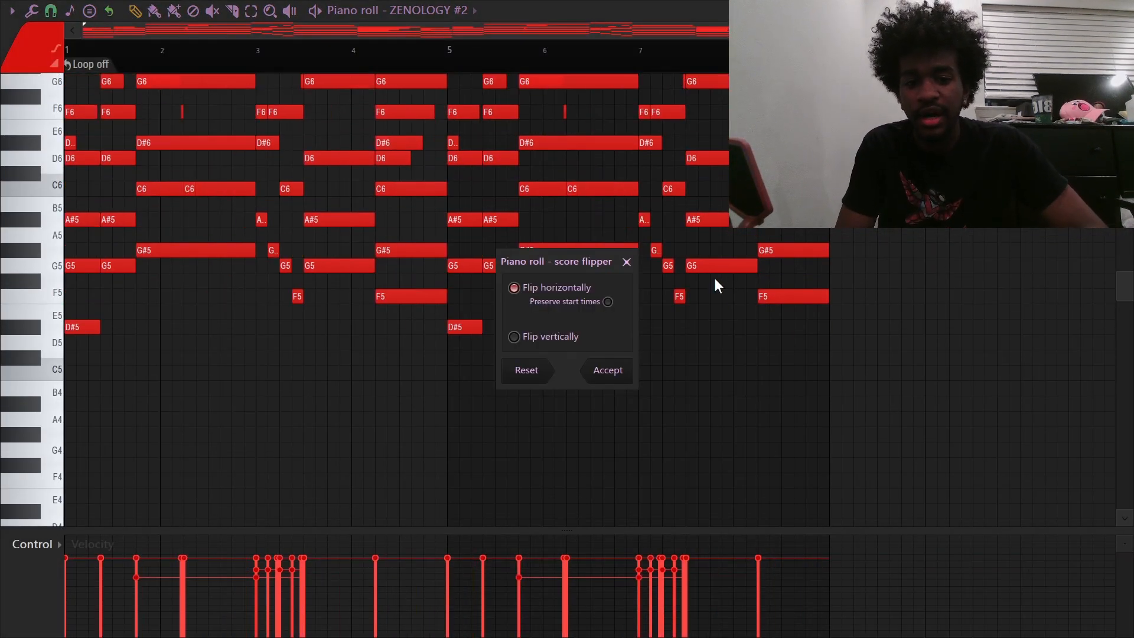
left_click(628, 266)
scroll(628, 266, "up", 2)
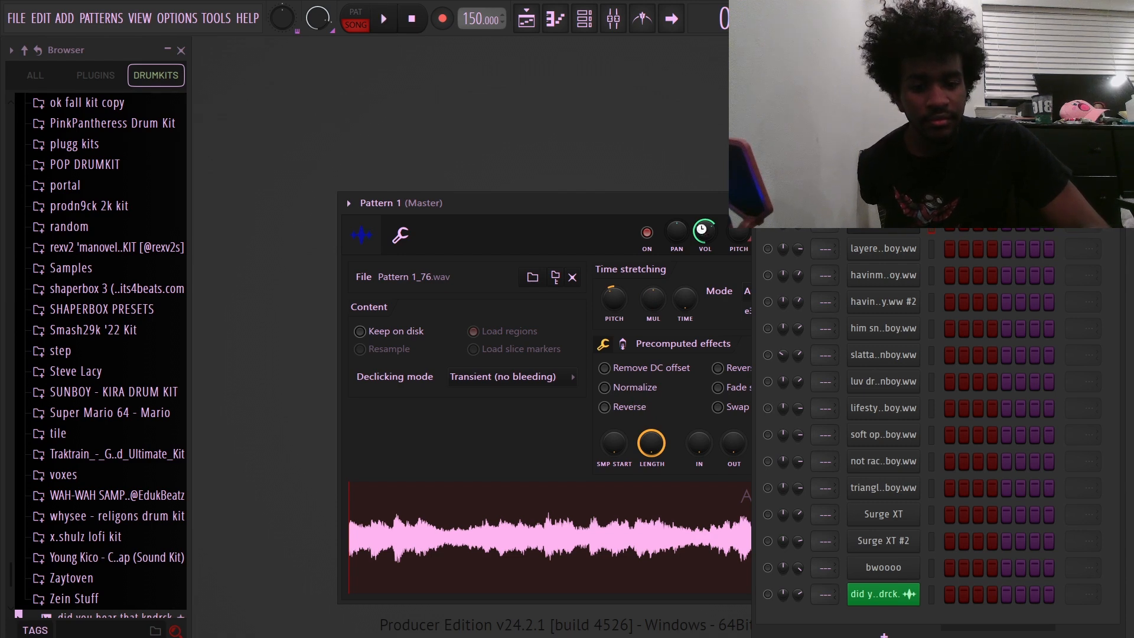
Step: Unmute Tracks 2 and 3 alongside Track 1 and play the three melody layers together from bar 9
left_click(526, 18)
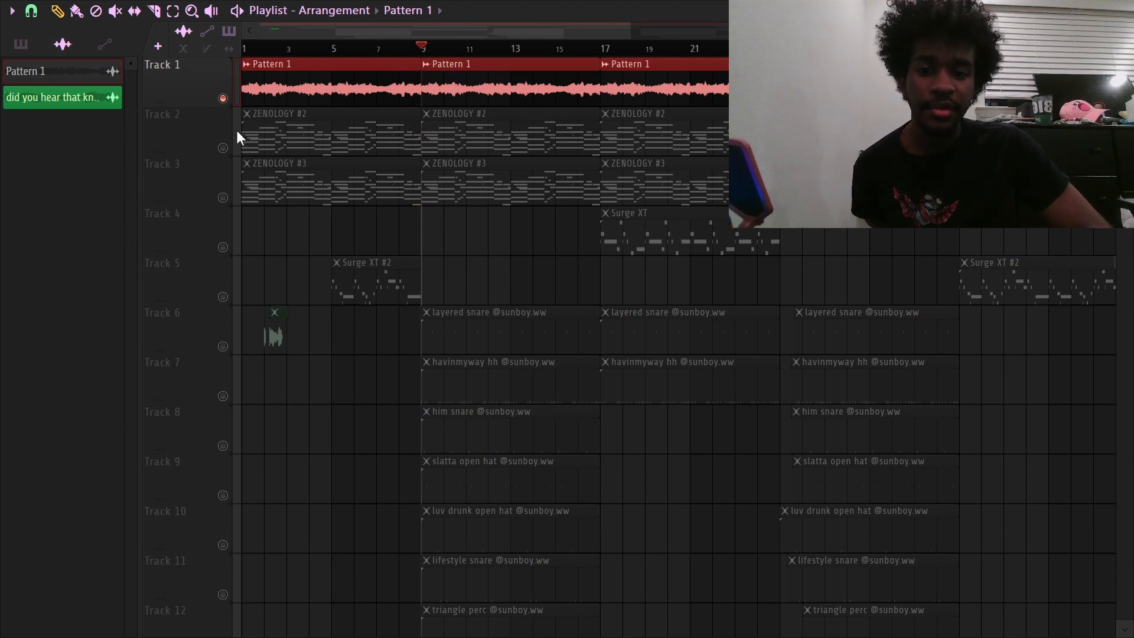
left_click(223, 148)
left_click(223, 197)
key("space")
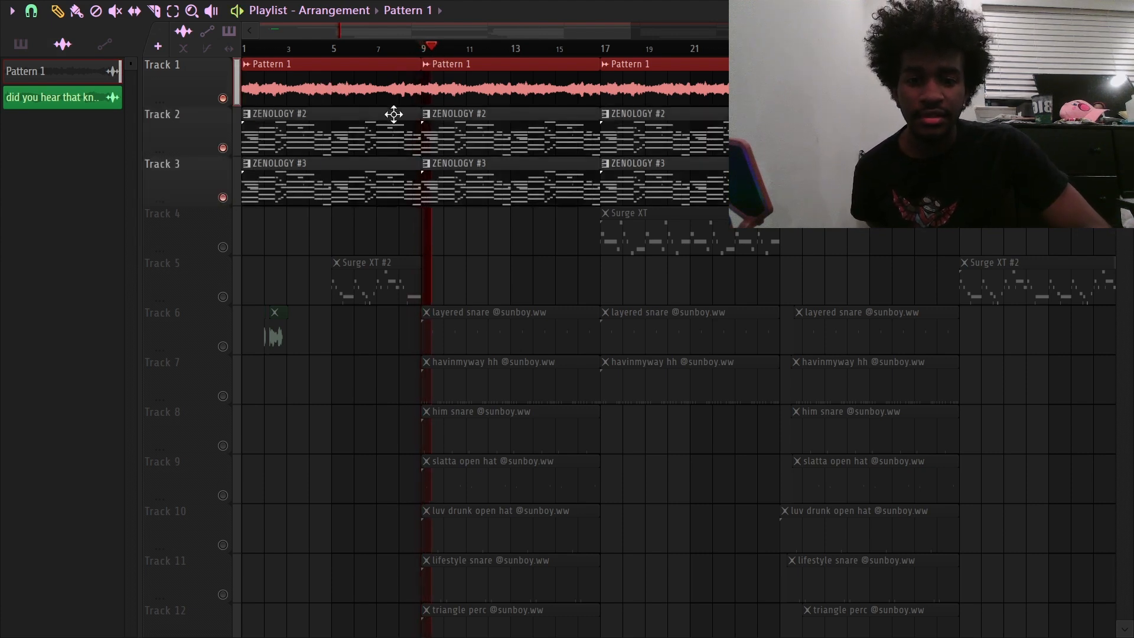
key("F5")
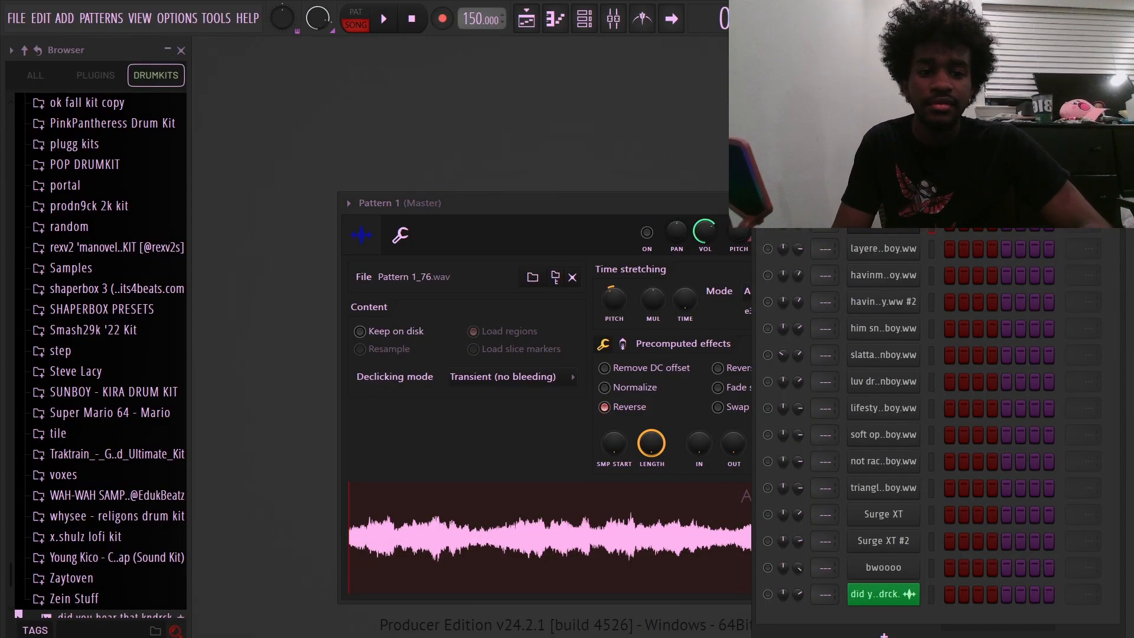
Step: Stop playback in the playlist, place the playhead at bar 17 and unmute Track 4 with the Surge XT clip
left_click(530, 22)
scroll(468, 114, "up", 2)
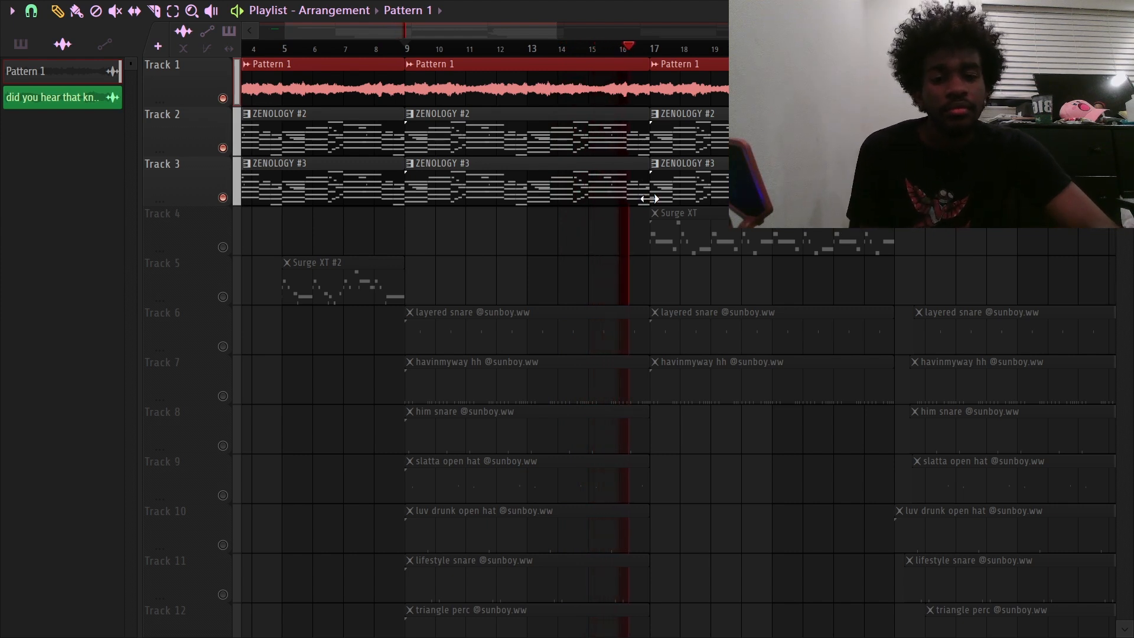
key("space")
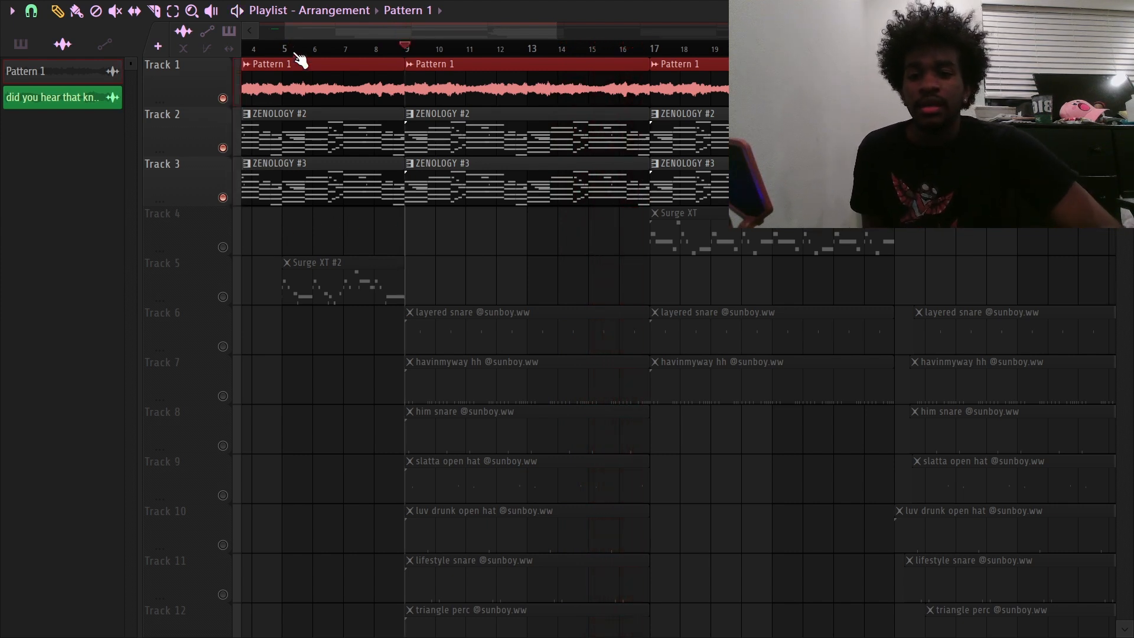
scroll(531, 238, "down", 3)
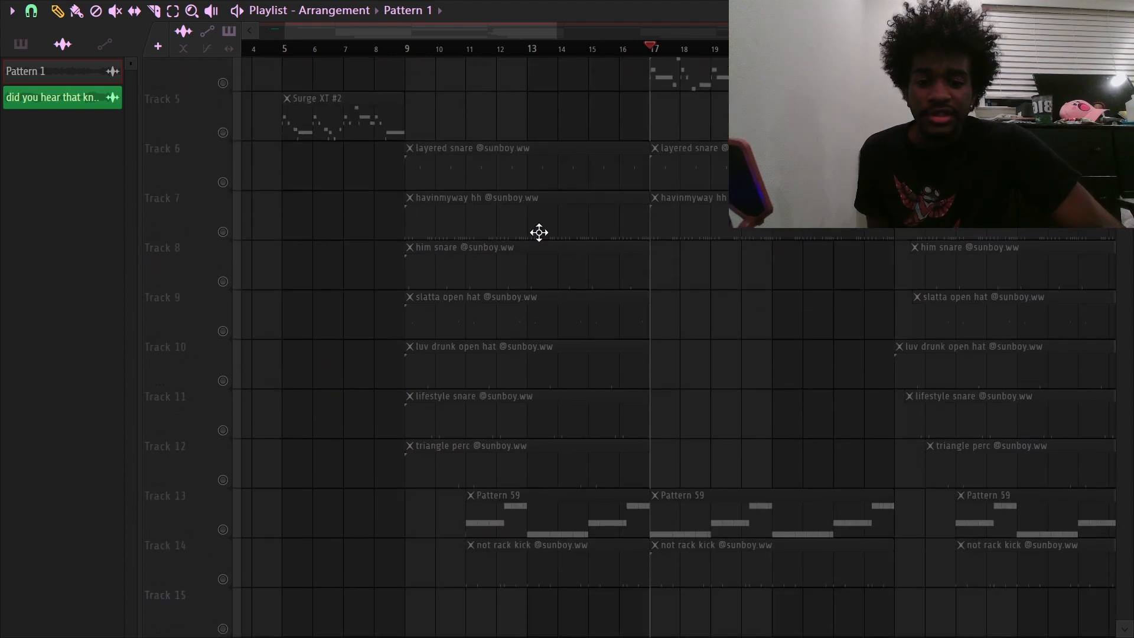
scroll(559, 380, "up", 3)
scroll(531, 355, "up", 3)
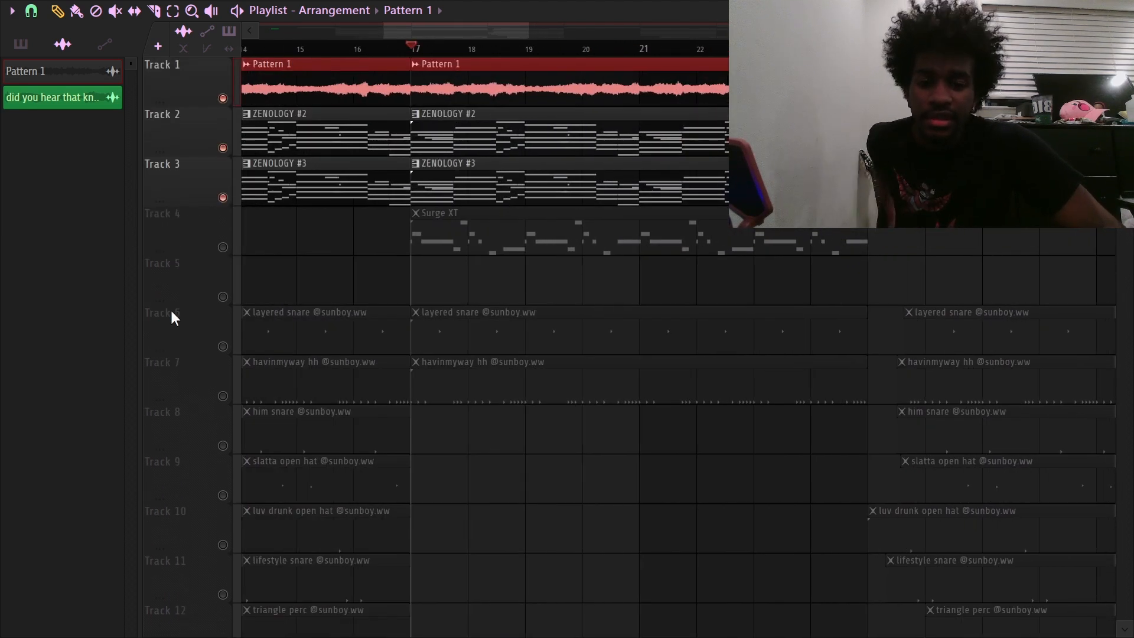
left_click(224, 248)
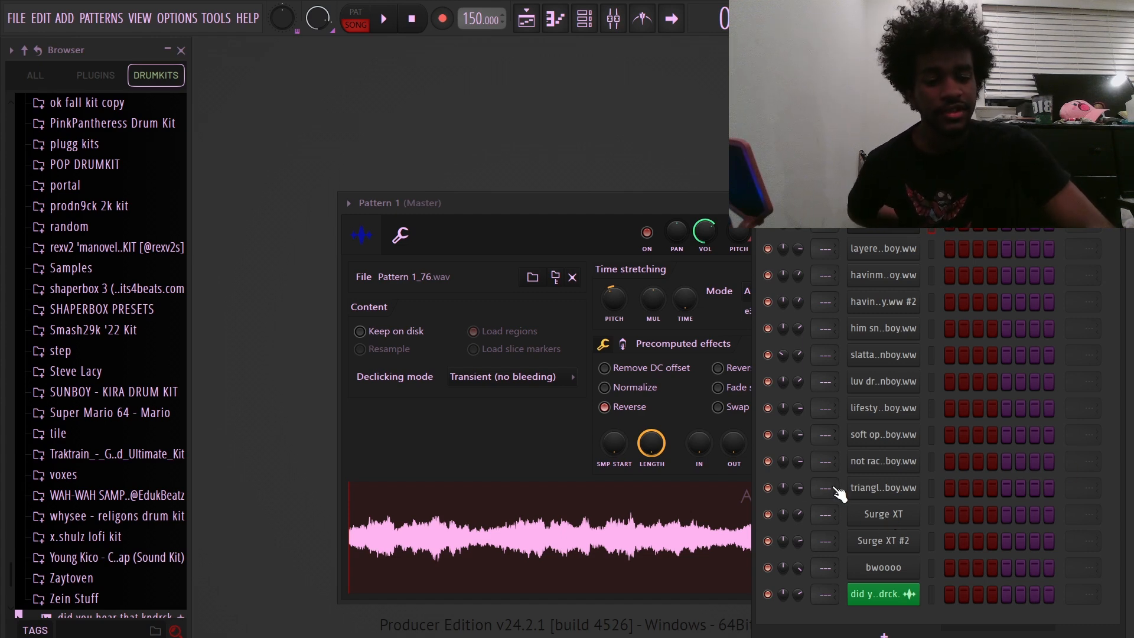
Step: Show the Surge XT channel's plugin window, then open the Track 4 clip's melody notes in the piano roll
left_click(884, 514)
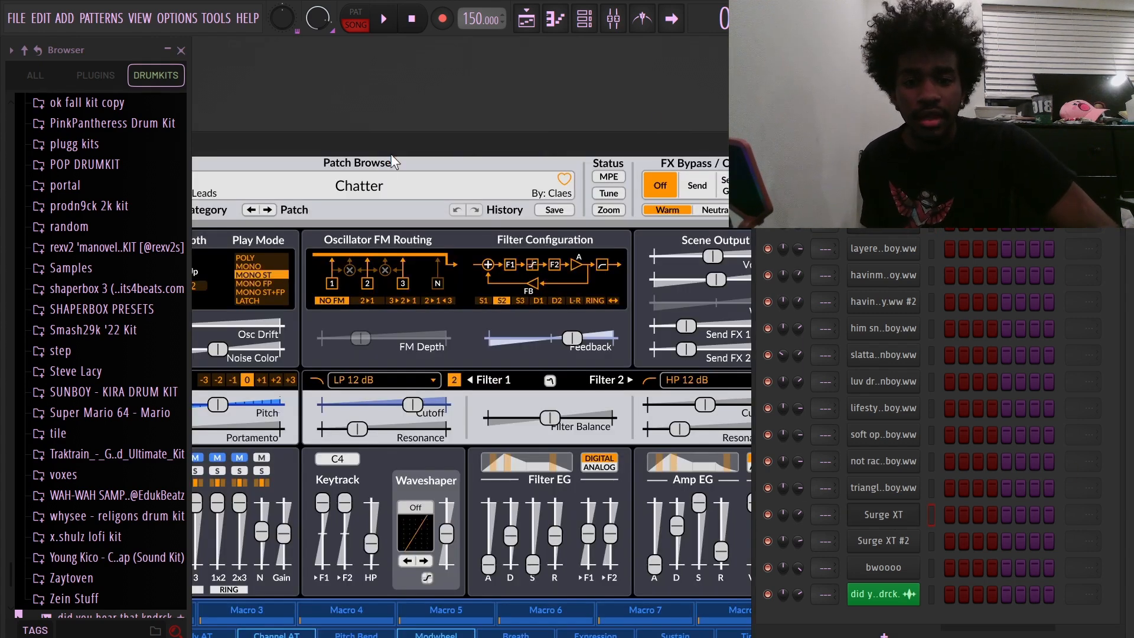
left_click_drag(429, 137, 642, 152)
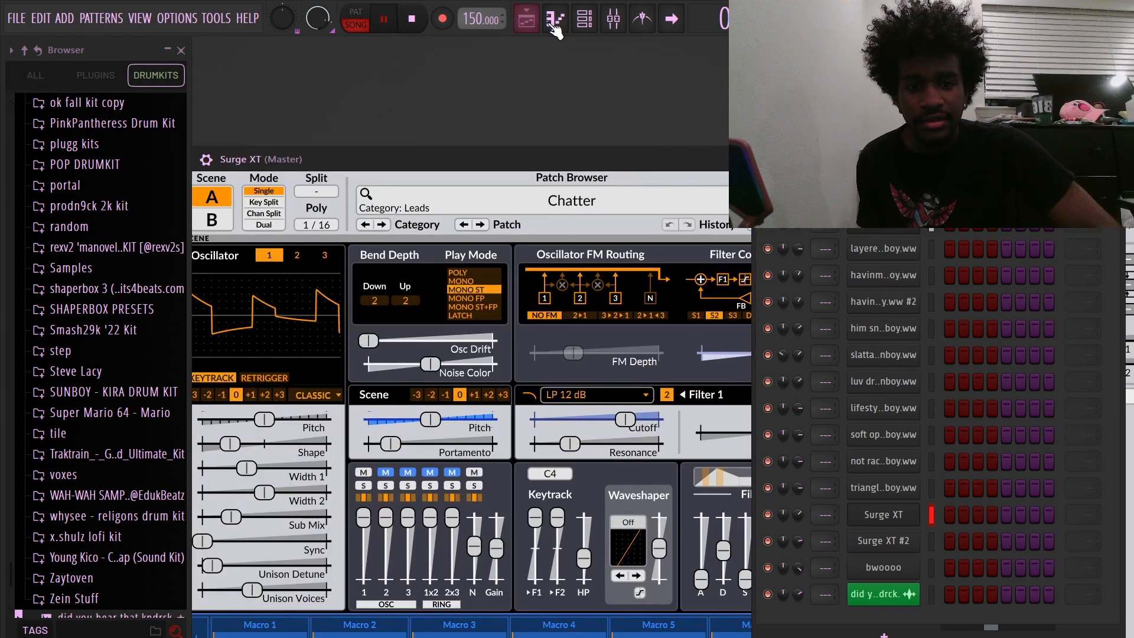
left_click(556, 22)
scroll(517, 125, "up", 5)
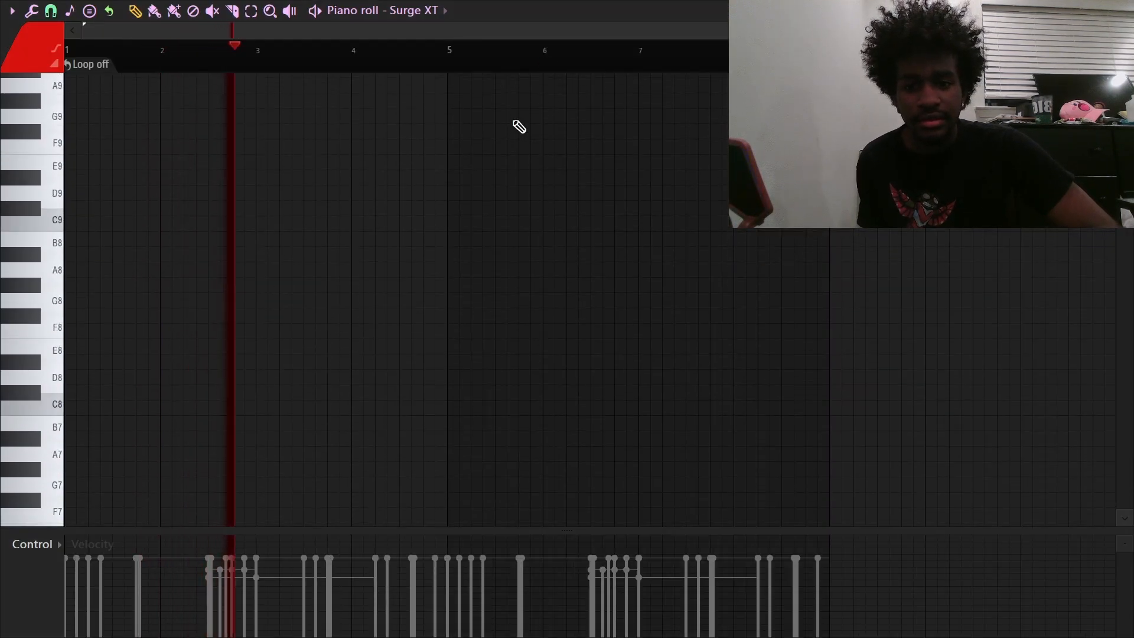
scroll(518, 126, "down", 5)
key("F7")
left_click(532, 17)
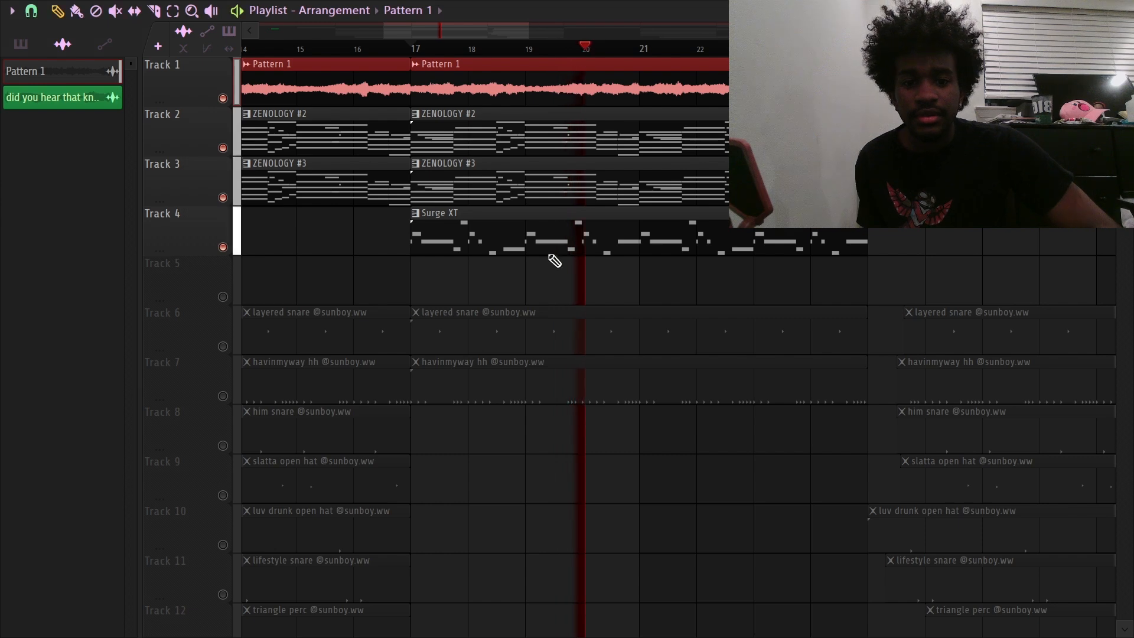
double_click(541, 246)
scroll(564, 266, "down", 5)
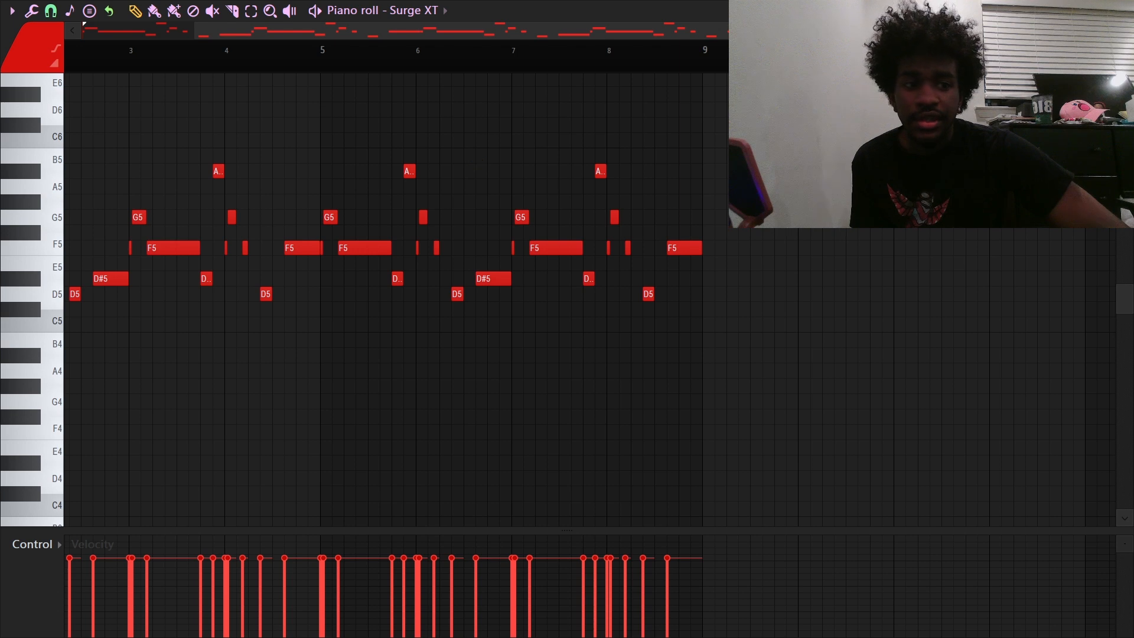
Step: Return to the playlist, place the playhead at bar 33 and unmute Track 5 with the Surge XT #2 clip
key("F5")
key("Page_Down")
key("Page_Down")
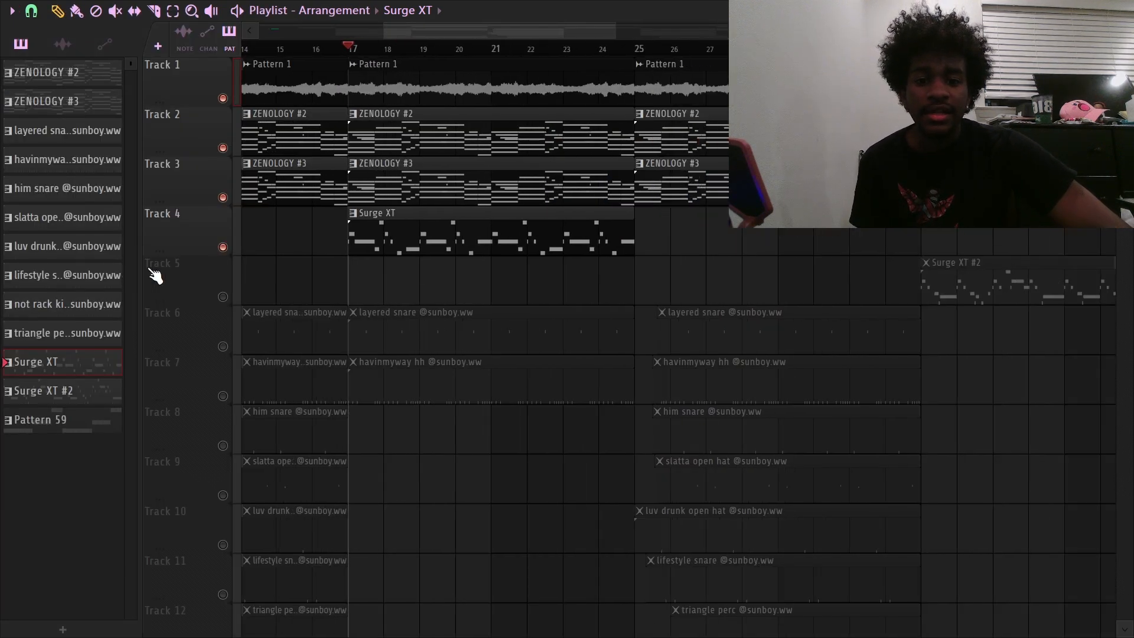
scroll(1046, 280, "right", 3)
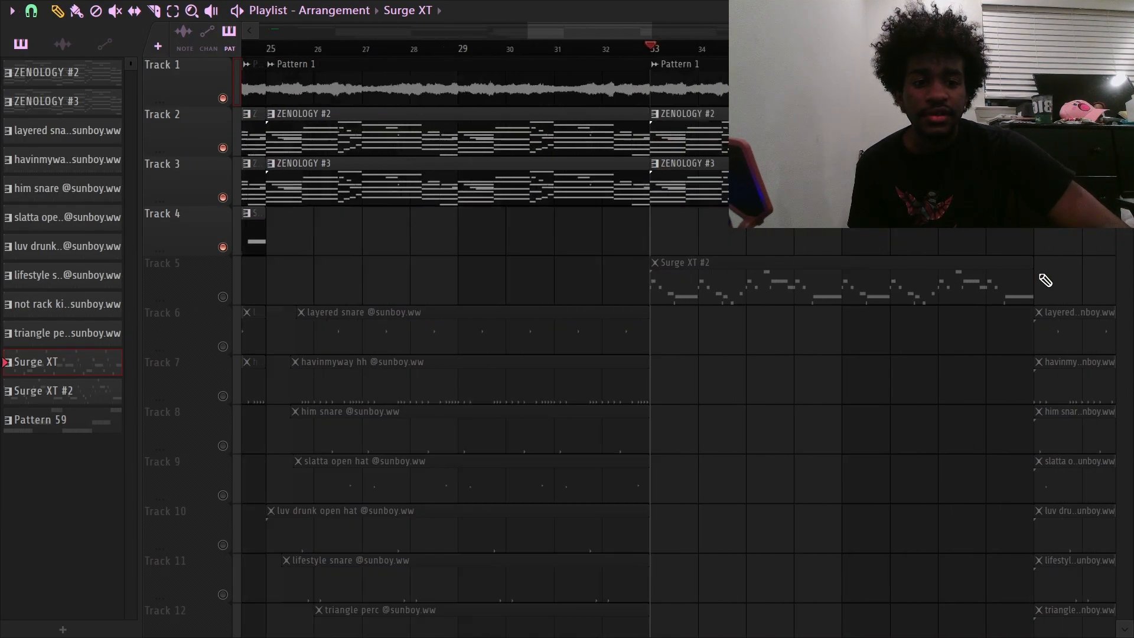
left_click(224, 297)
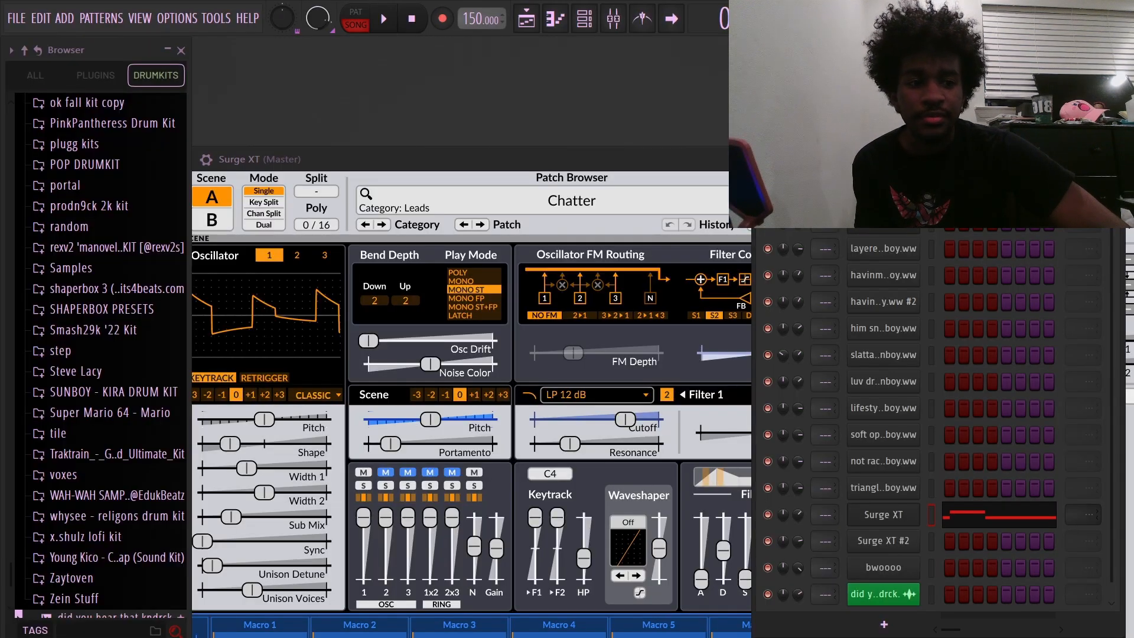
Step: Show the Surge XT #2 channel's plugin window and open the Track 5 clip's notes in the piano roll
left_click(891, 548)
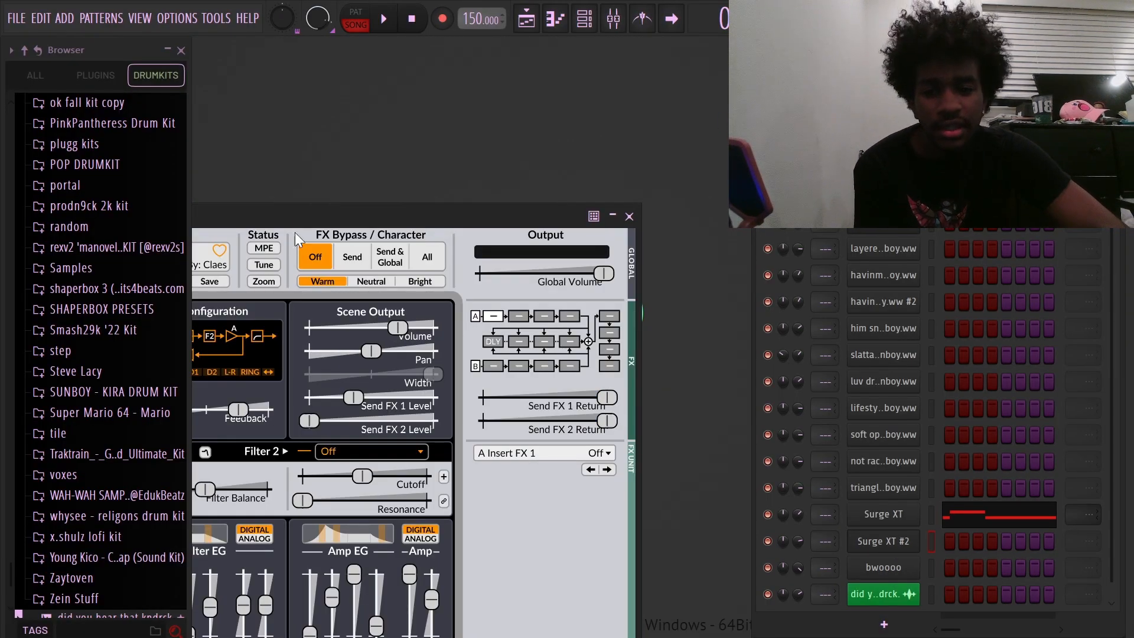
left_click_drag(281, 215, 498, 200)
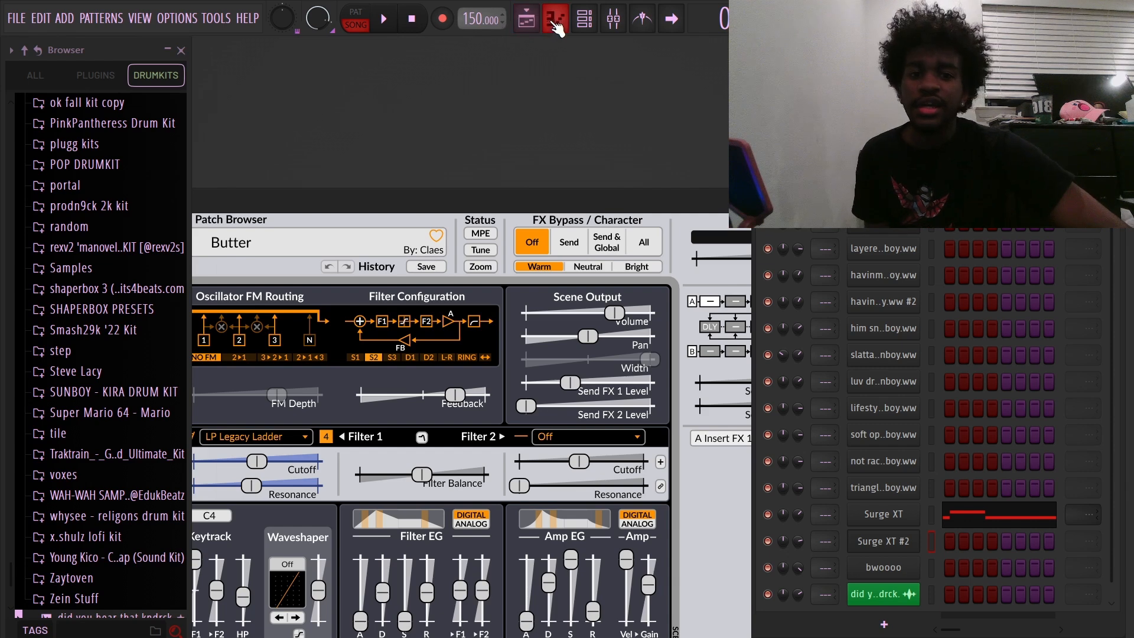
left_click(955, 516)
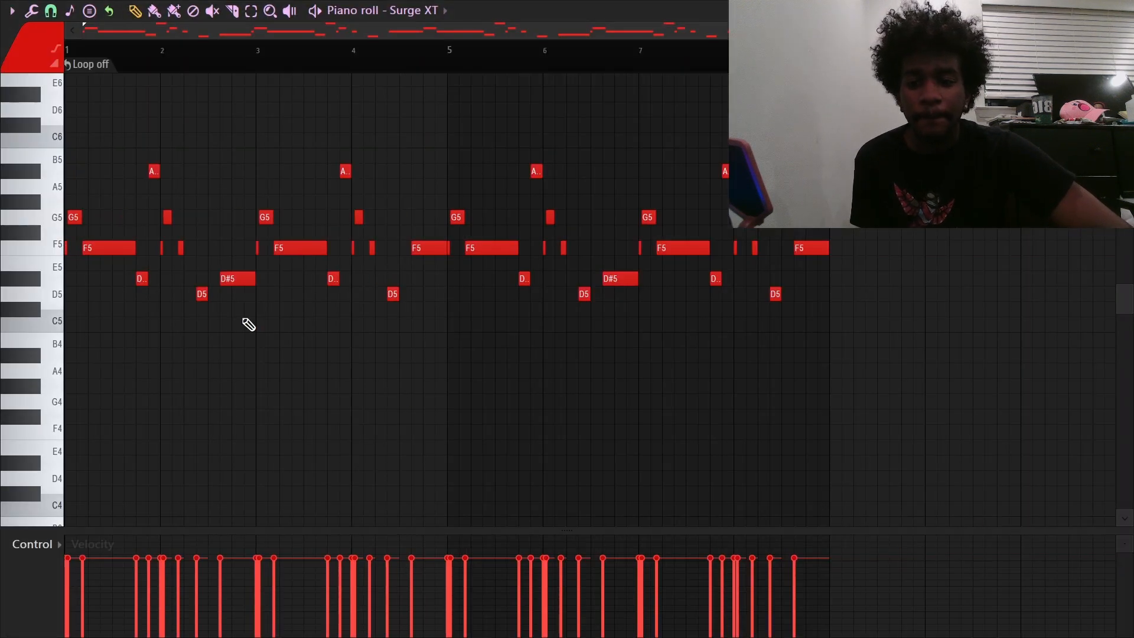
scroll(203, 293, "down", 1)
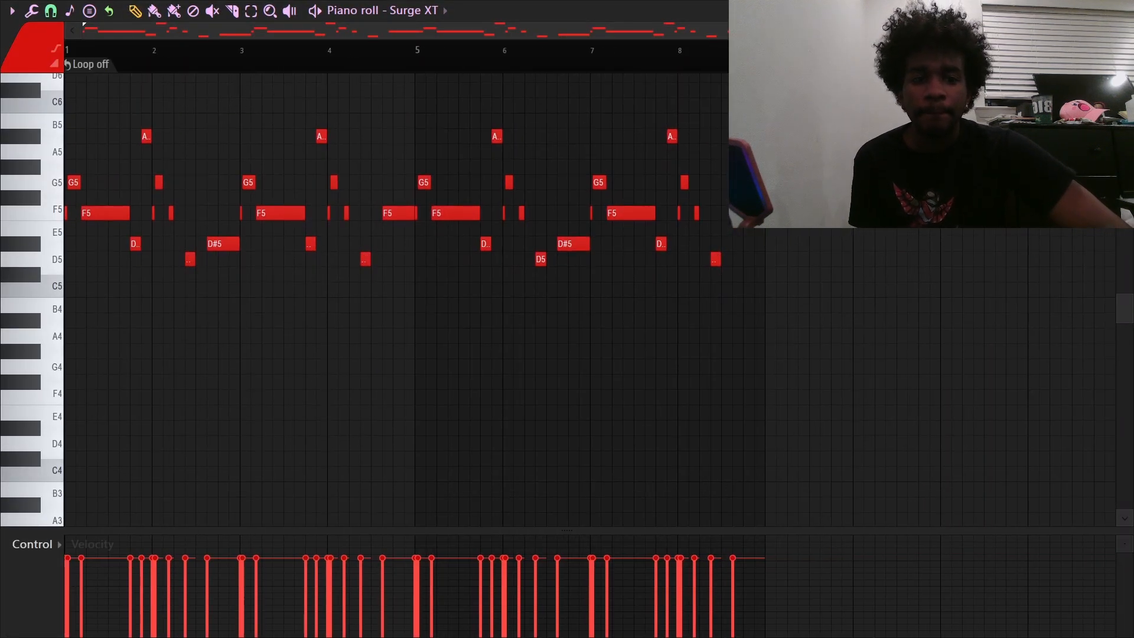
left_click(1110, 11)
left_click(526, 19)
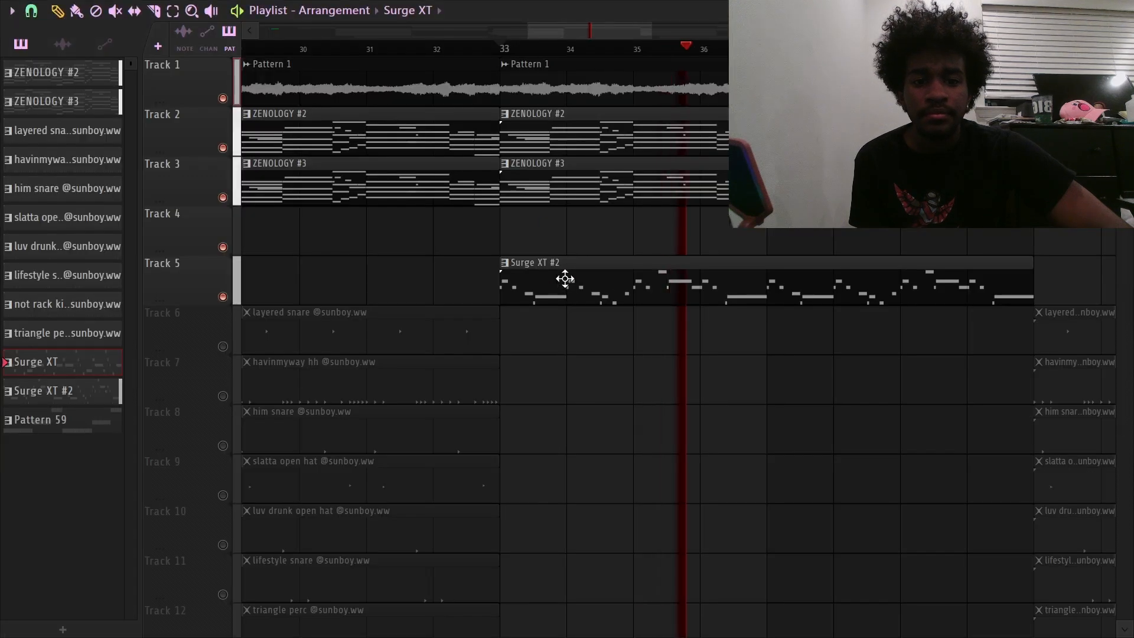
double_click(562, 284)
left_click(1080, 364)
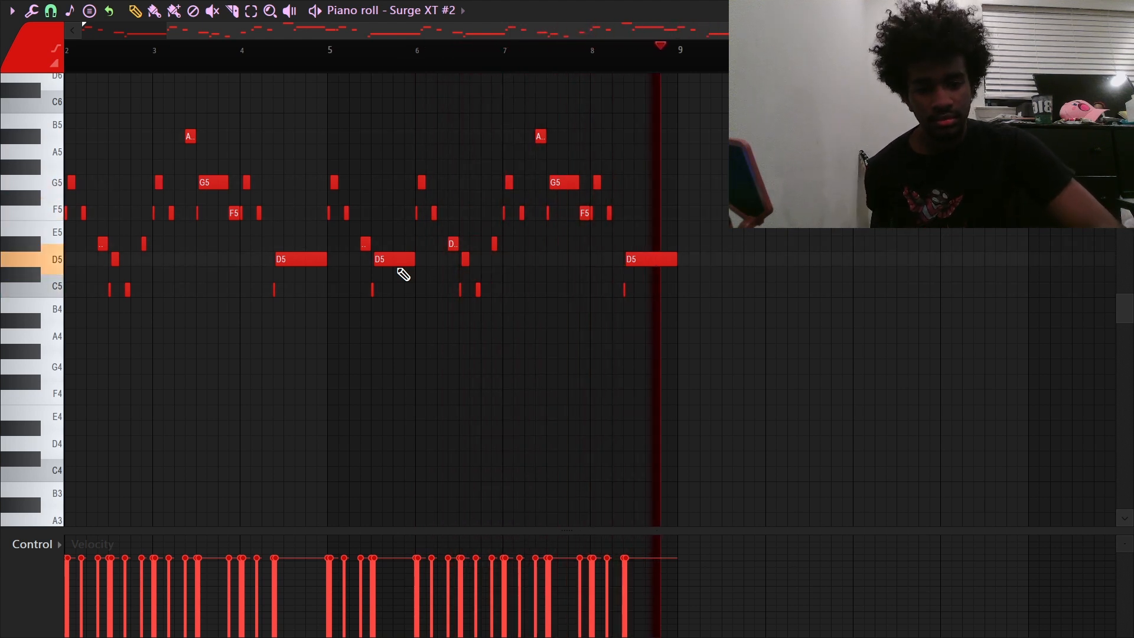
Step: Go back to the playlist and play the combined melody tracks from bar 9, then from bar 17
key("F5")
scroll(490, 185, "down", 5)
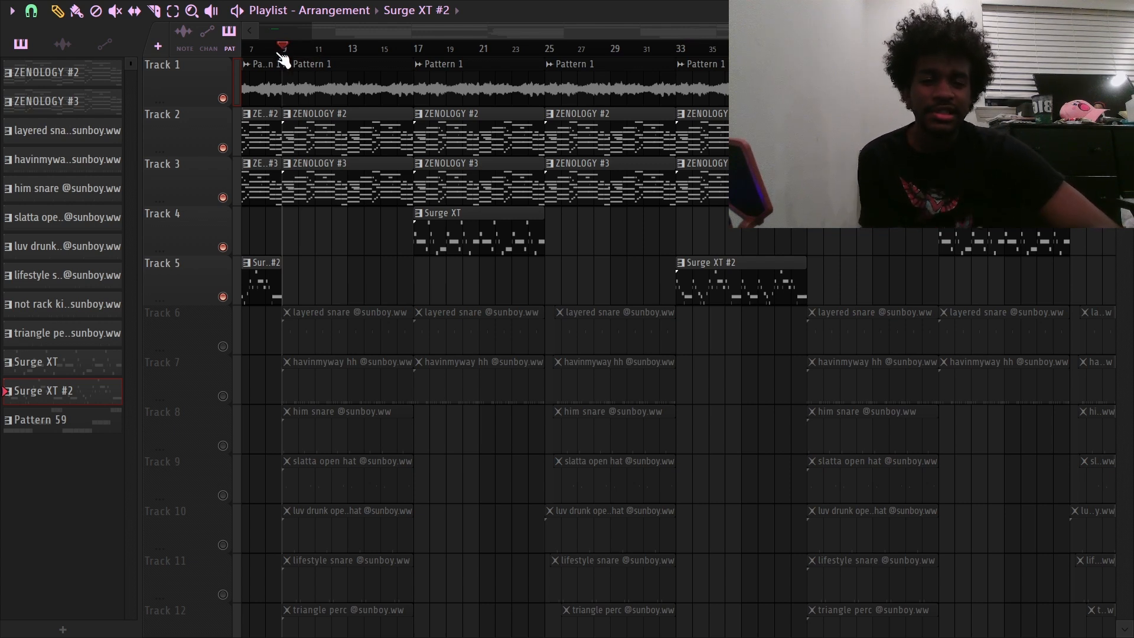
key("space")
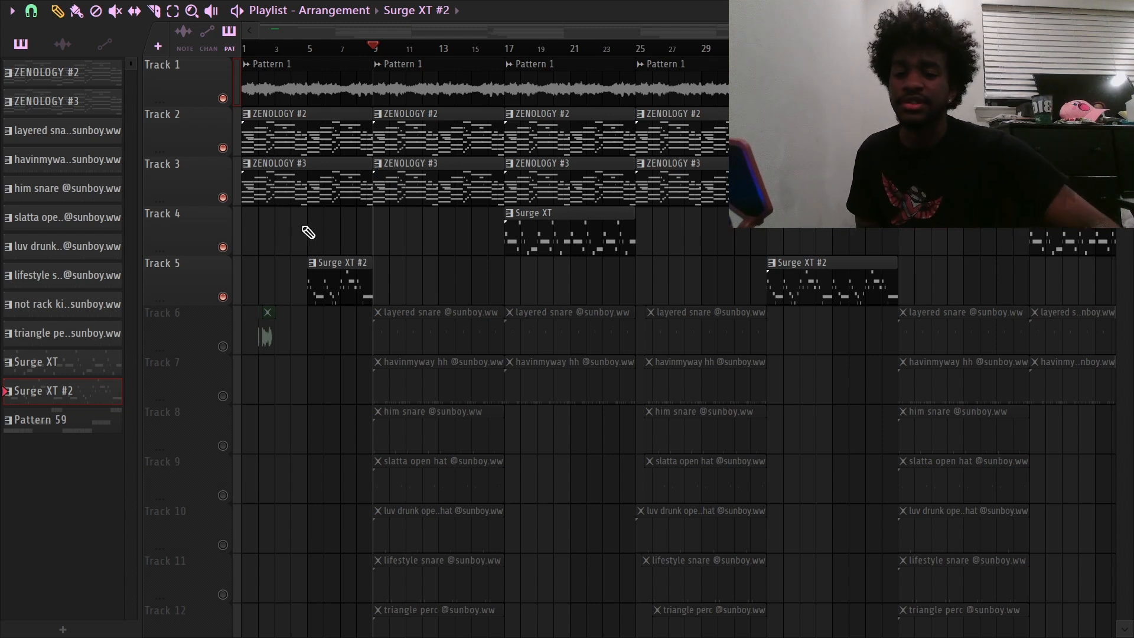
scroll(242, 608, "down", 5)
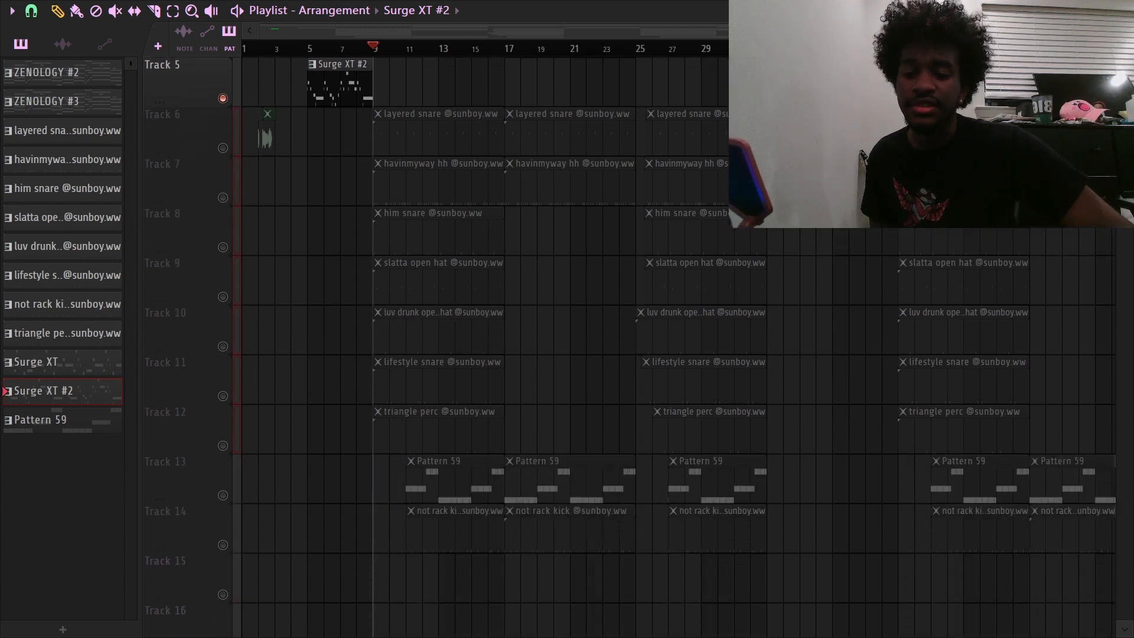
scroll(228, 449, "up", 5)
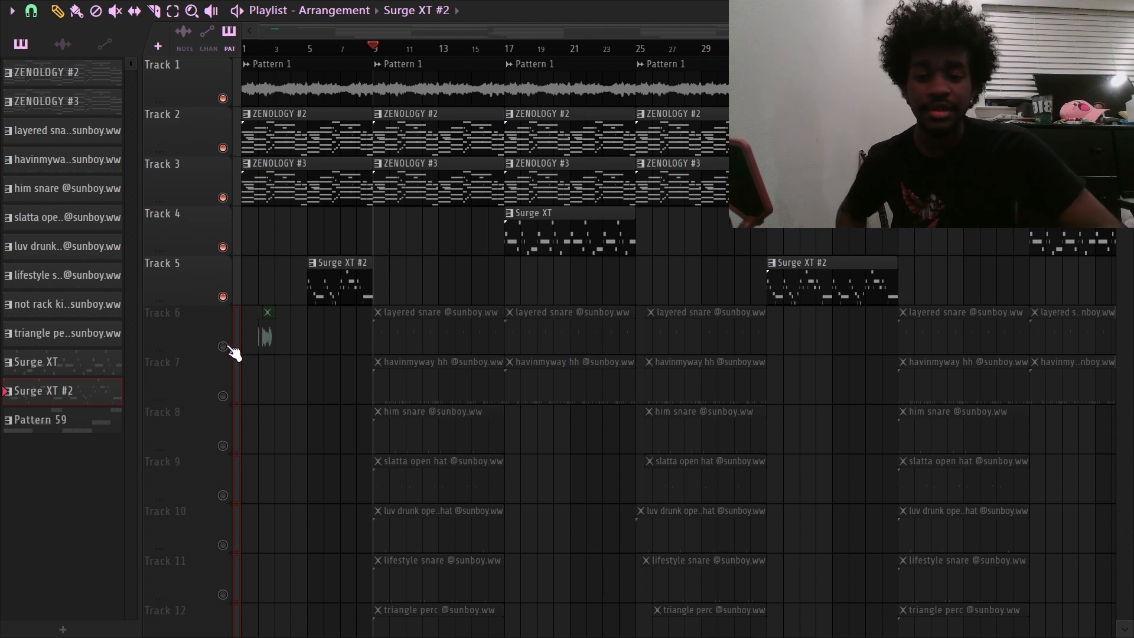
key("space")
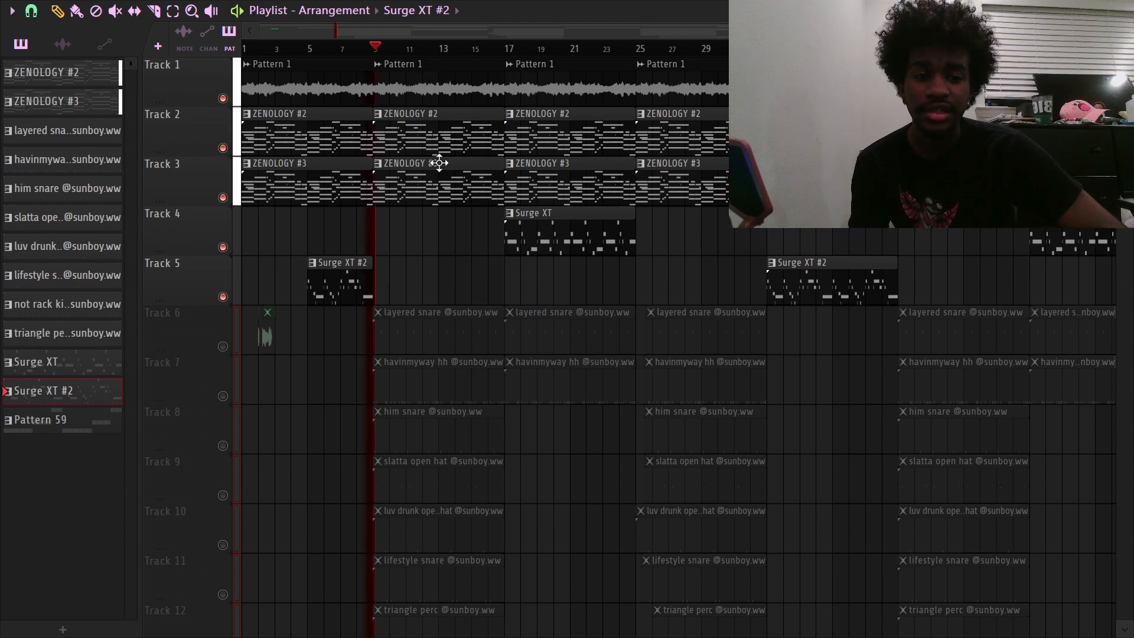
left_click(511, 48)
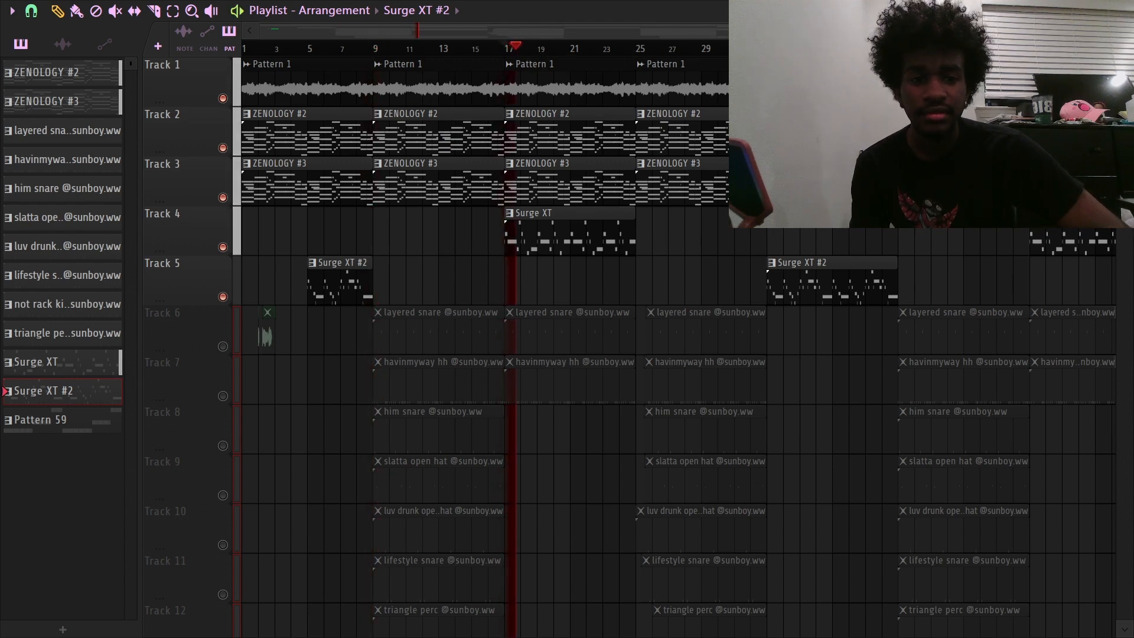
Step: Move the playhead back to bar 9 and solo the grouped drum and bass tracks, Tracks 6 to 14
scroll(512, 47, "down", 5)
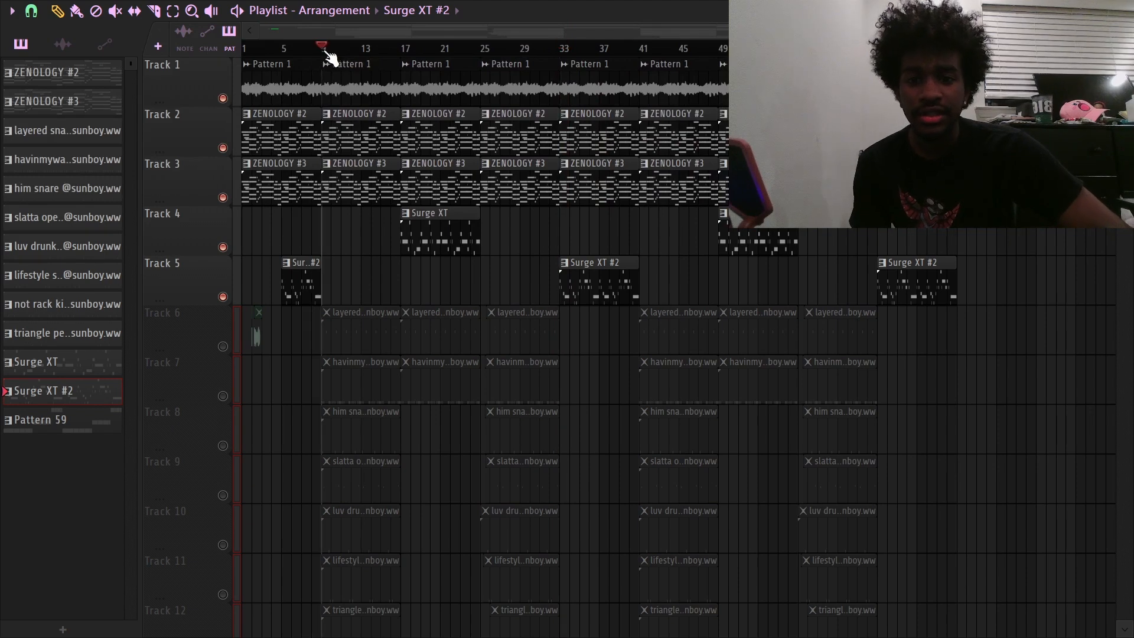
scroll(286, 335, "up", 6)
scroll(294, 373, "down", 3)
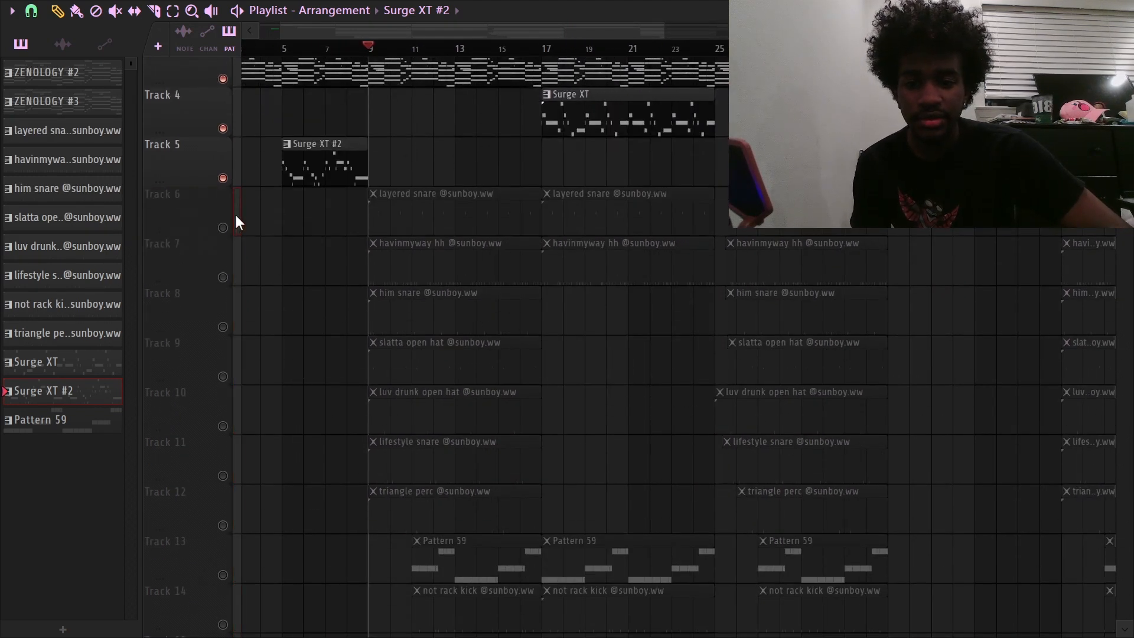
left_click_drag(235, 221, 238, 273)
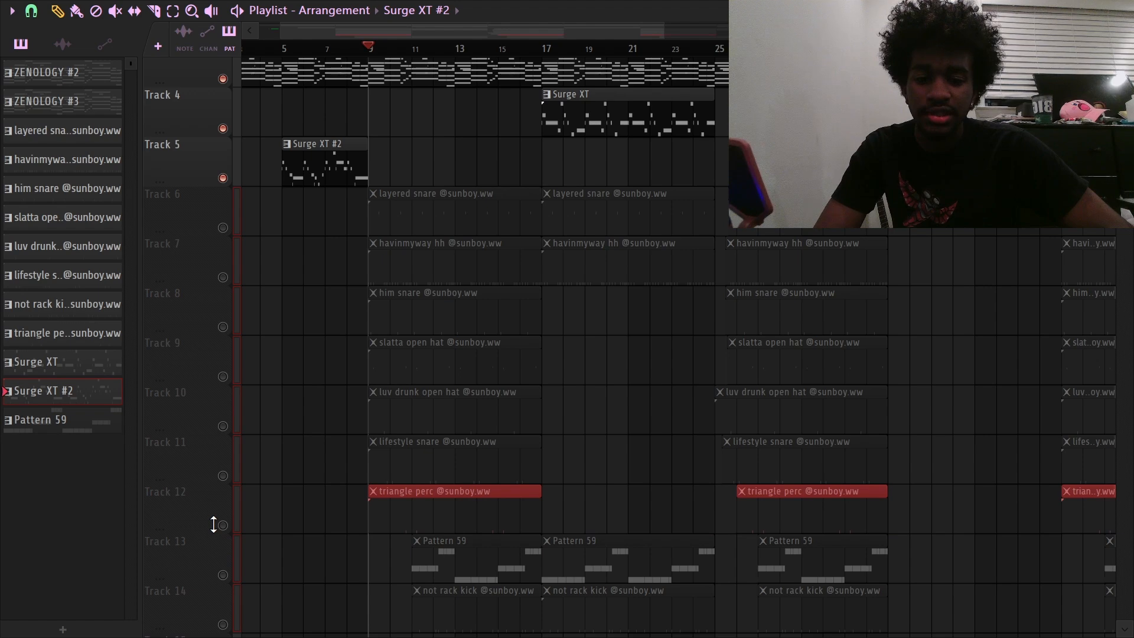
right_click(223, 525)
scroll(387, 244, "up", 2)
scroll(387, 245, "down", 3)
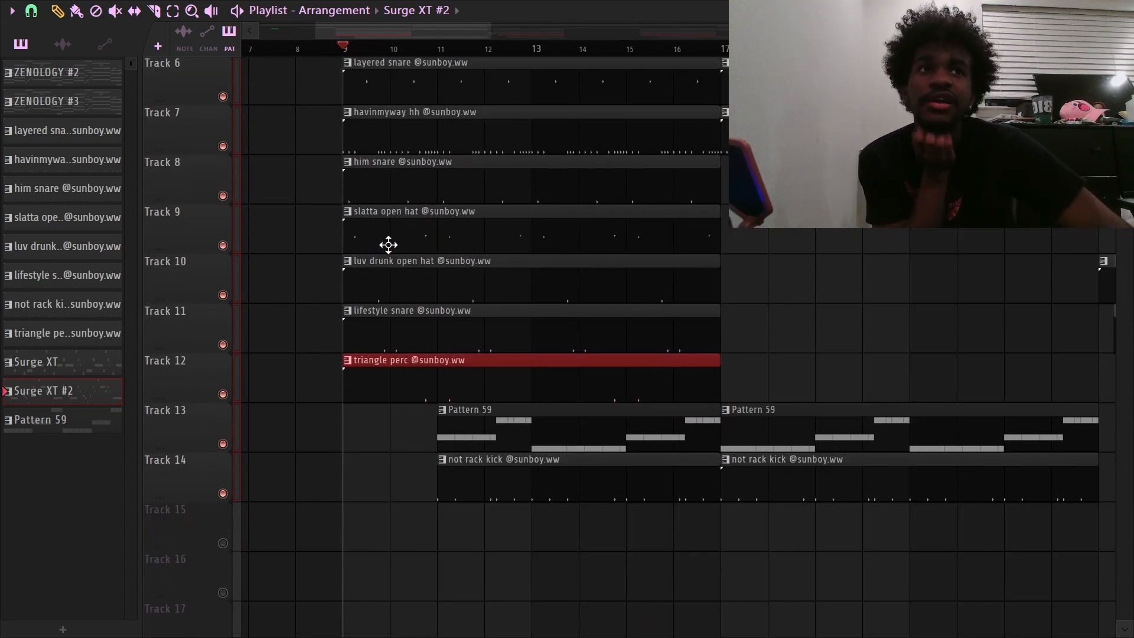
Step: Play the soloed drum and bass tracks from bar 9, then stop with the playhead back at bar 9
scroll(388, 245, "up", 1)
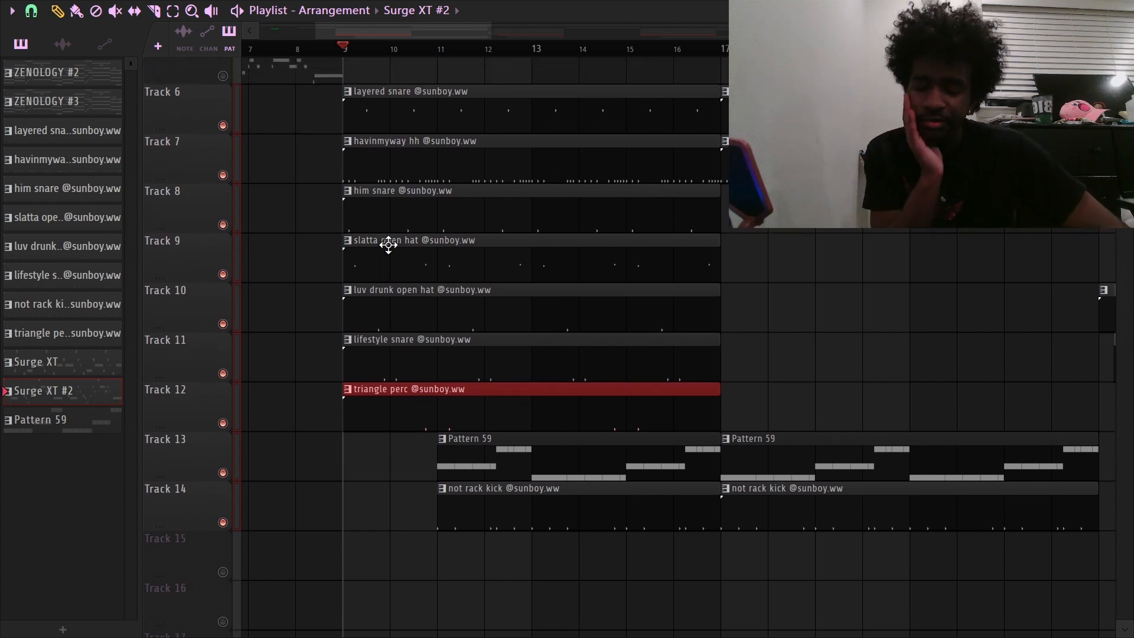
key("space")
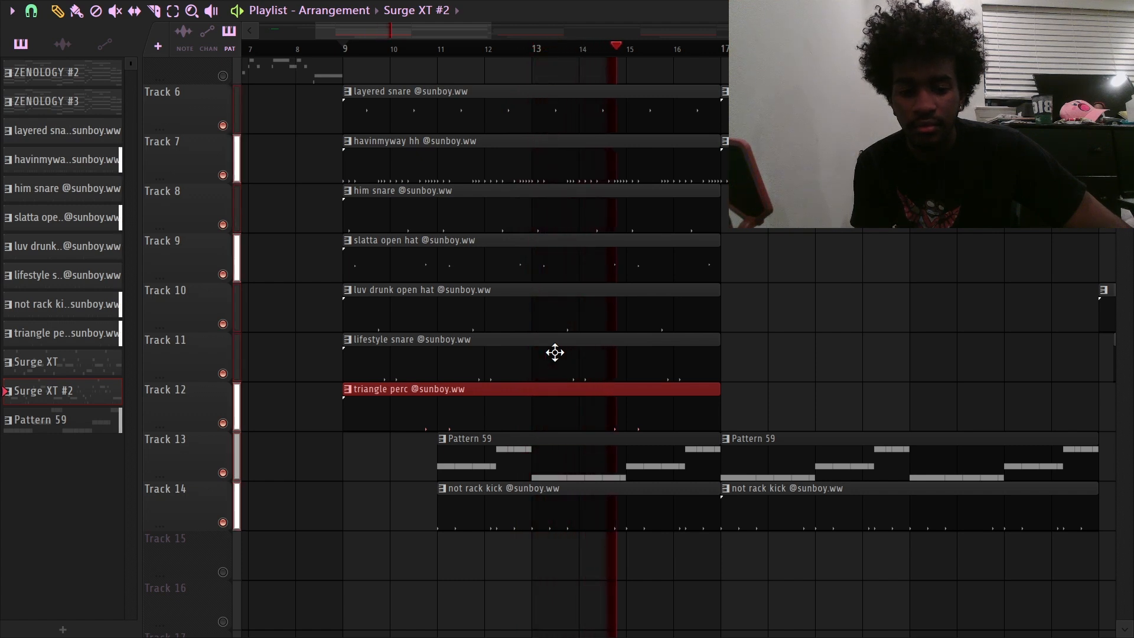
left_click(622, 367)
scroll(604, 177, "down", 3)
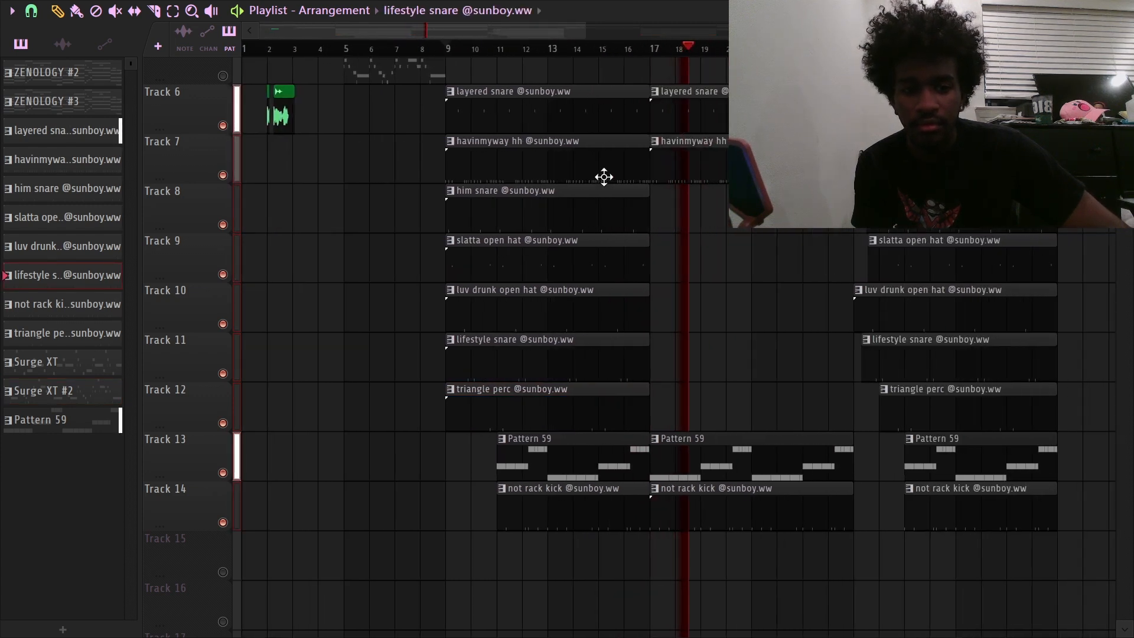
left_click(435, 52)
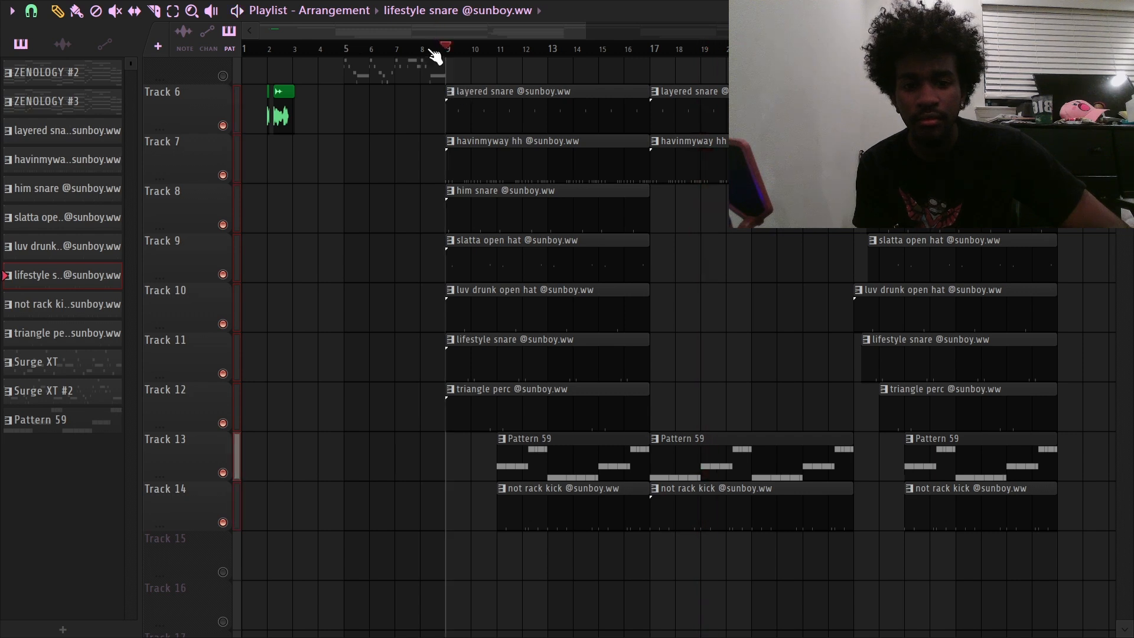
Step: Solo Track 6 and open the layered snare channel's notes in the piano roll from the channel rack
left_click(238, 122, "ctrl")
key("F6")
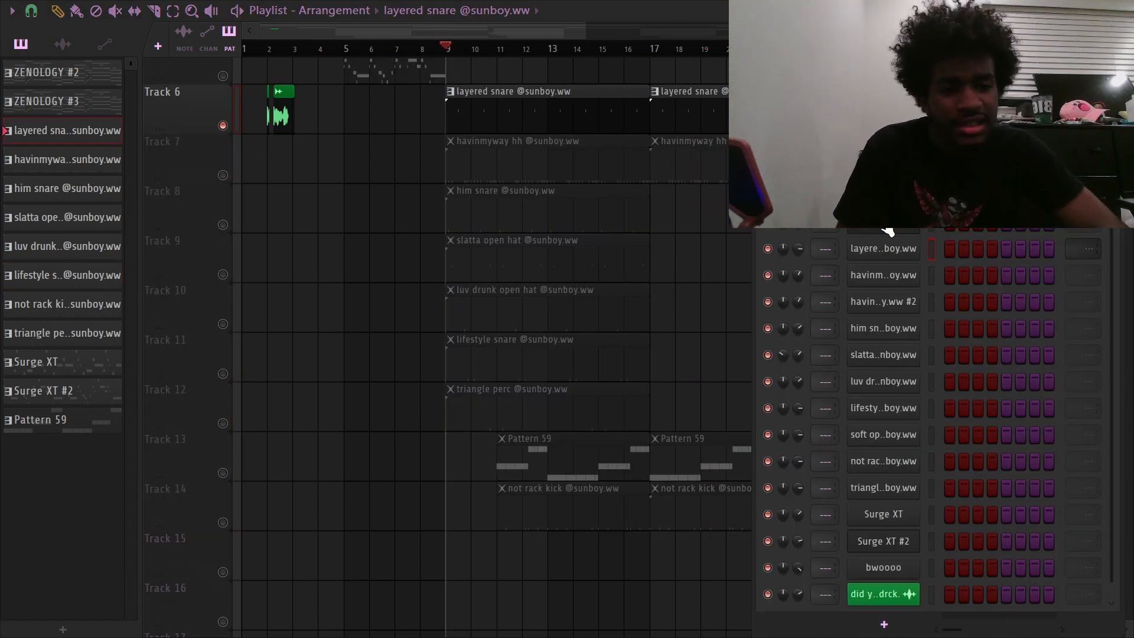
right_click(889, 251)
left_click(902, 250)
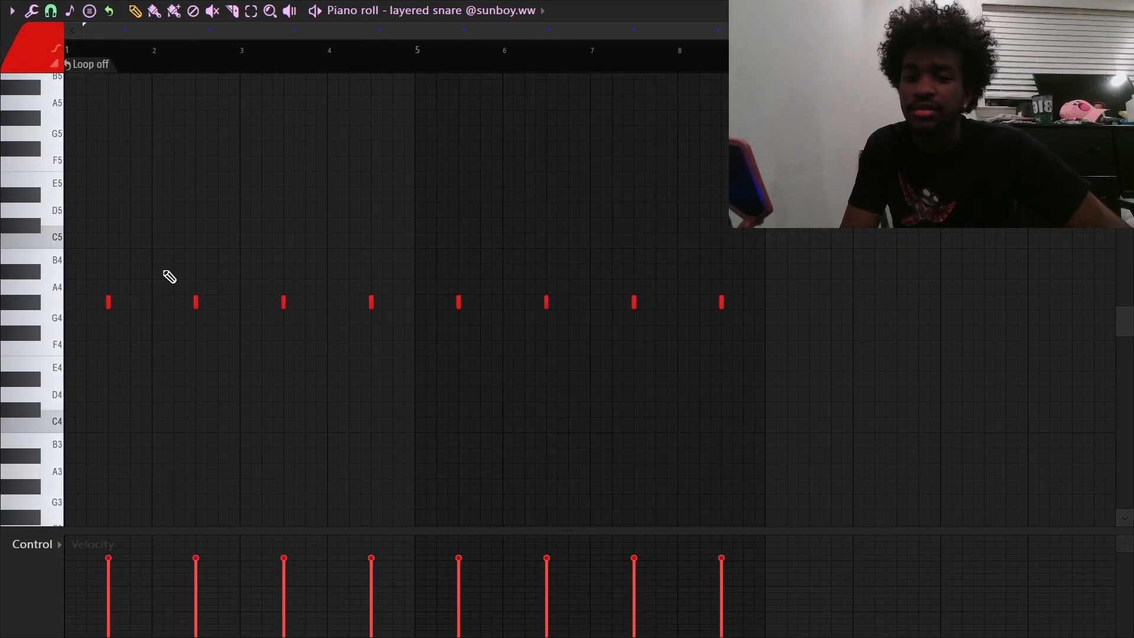
Step: Enable Tracks 1 to 3 alongside the layered snare on Track 6 in the playlist and play them from bar 9
key("F7")
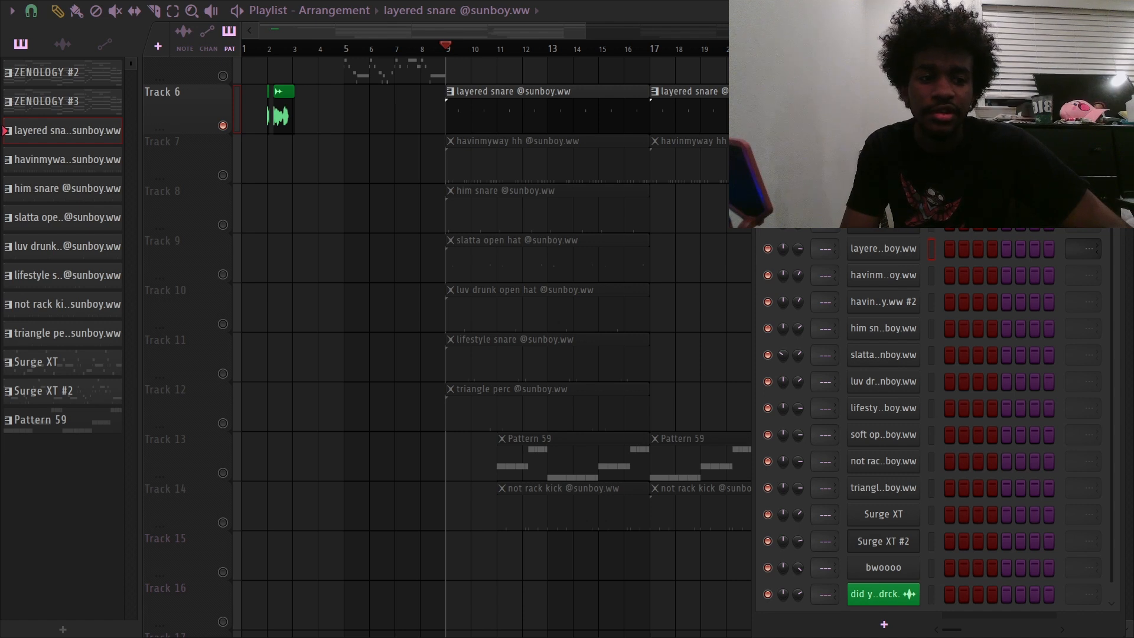
key("F6")
scroll(602, 175, "up", 6)
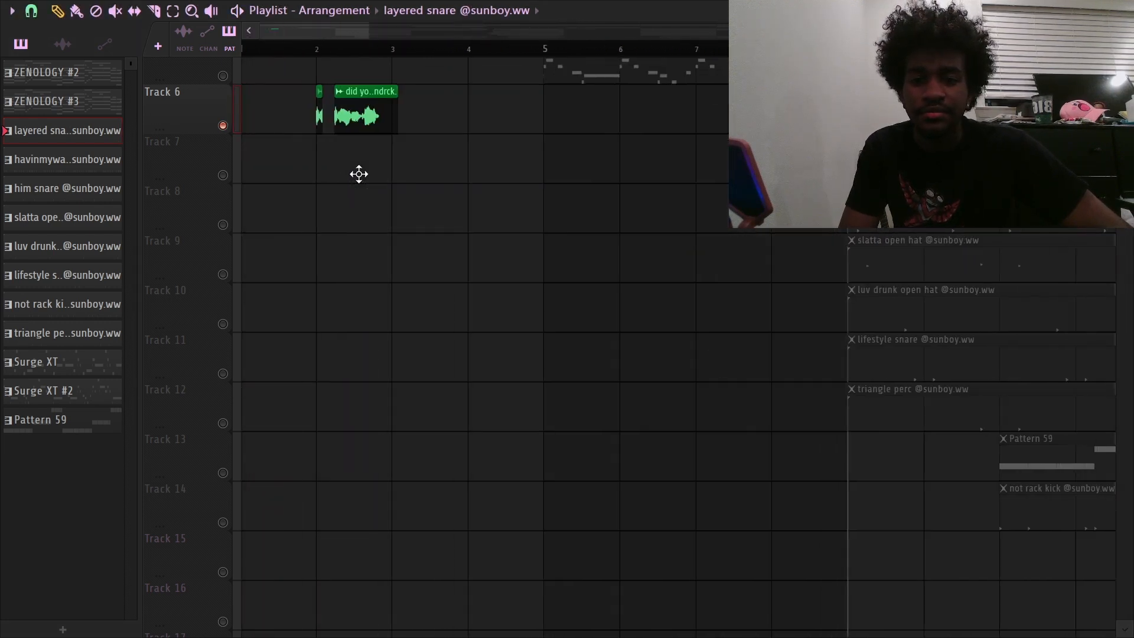
scroll(359, 174, "up", 5)
left_click(223, 148)
left_click(223, 197)
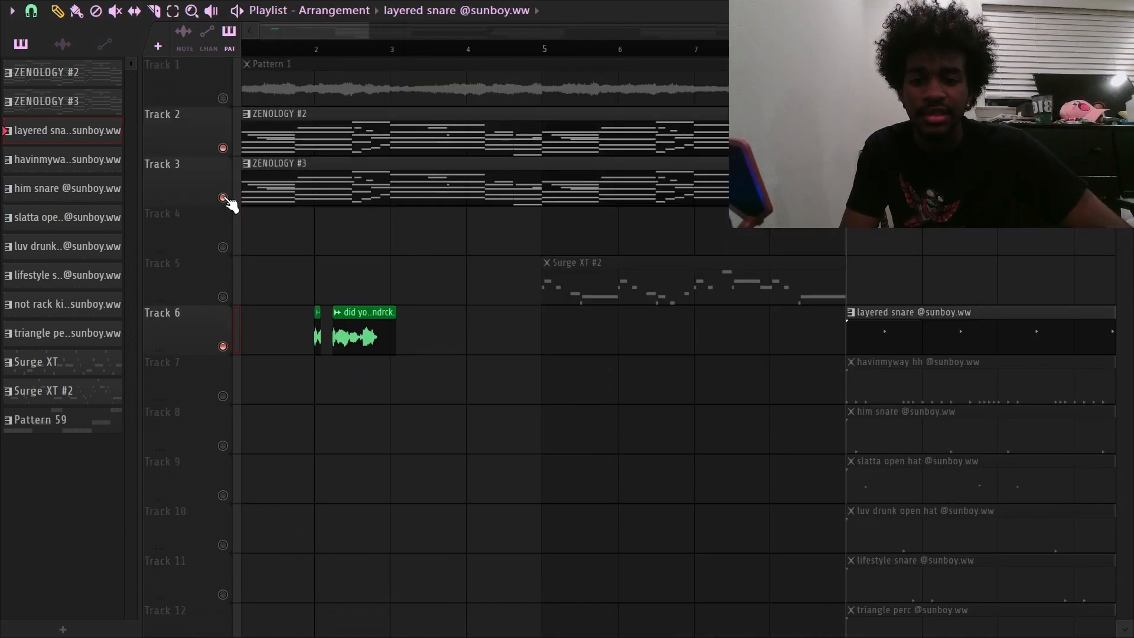
left_click(223, 99)
scroll(800, 387, "right", 4)
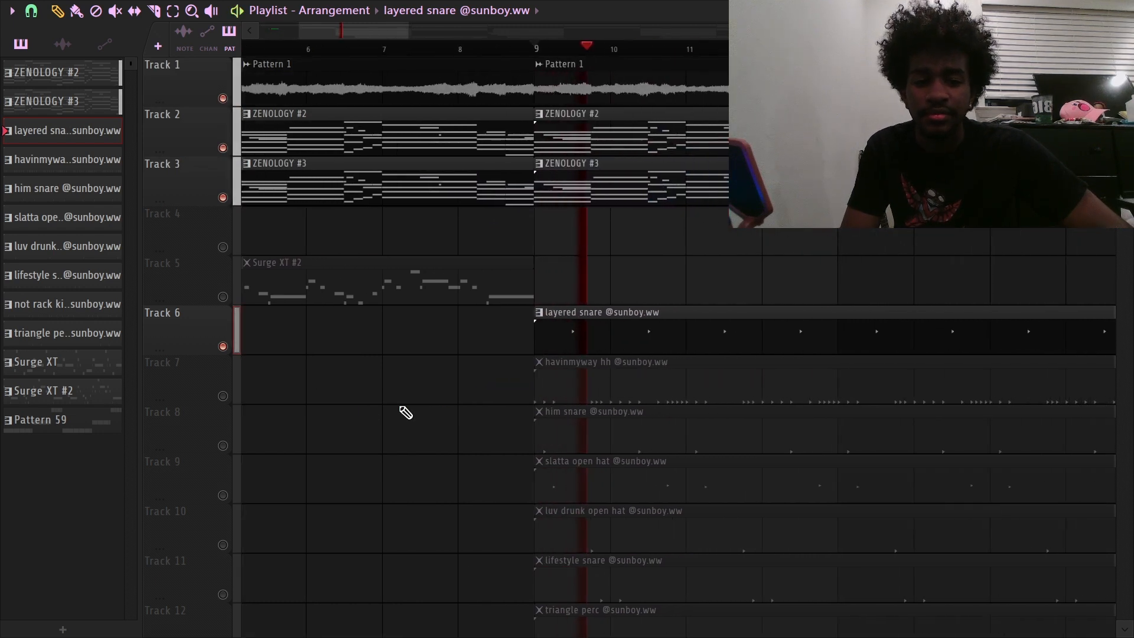
Step: Enable Track 7, inspect the havinmyway hh channel's notes in the piano roll, and return to the playlist
left_click(222, 396)
double_click(631, 388)
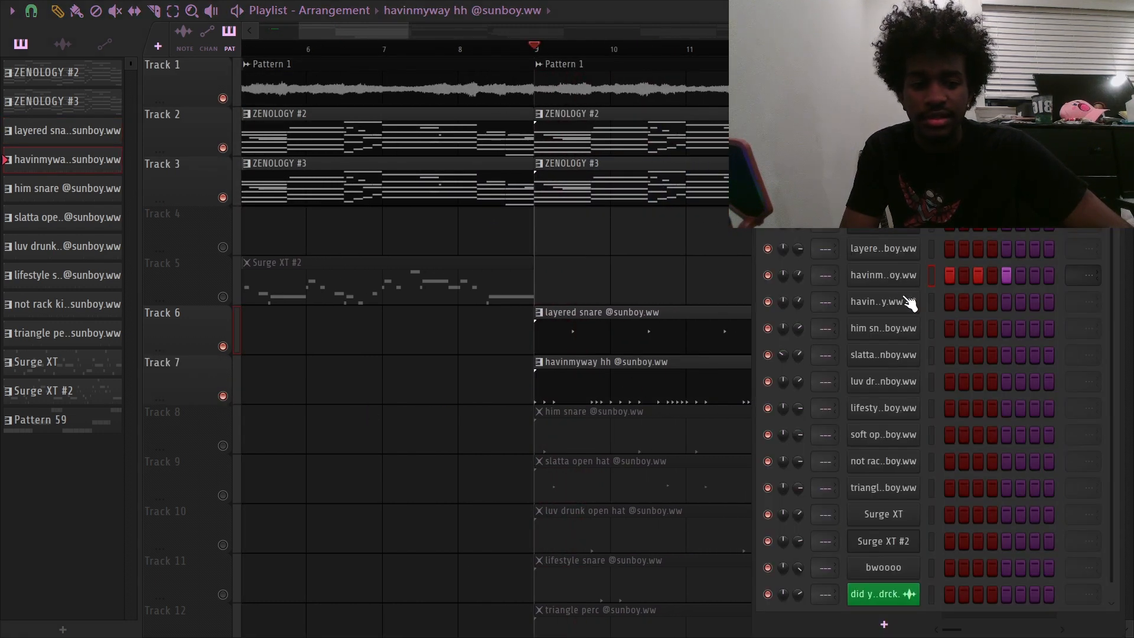
right_click(893, 277)
left_click(894, 275)
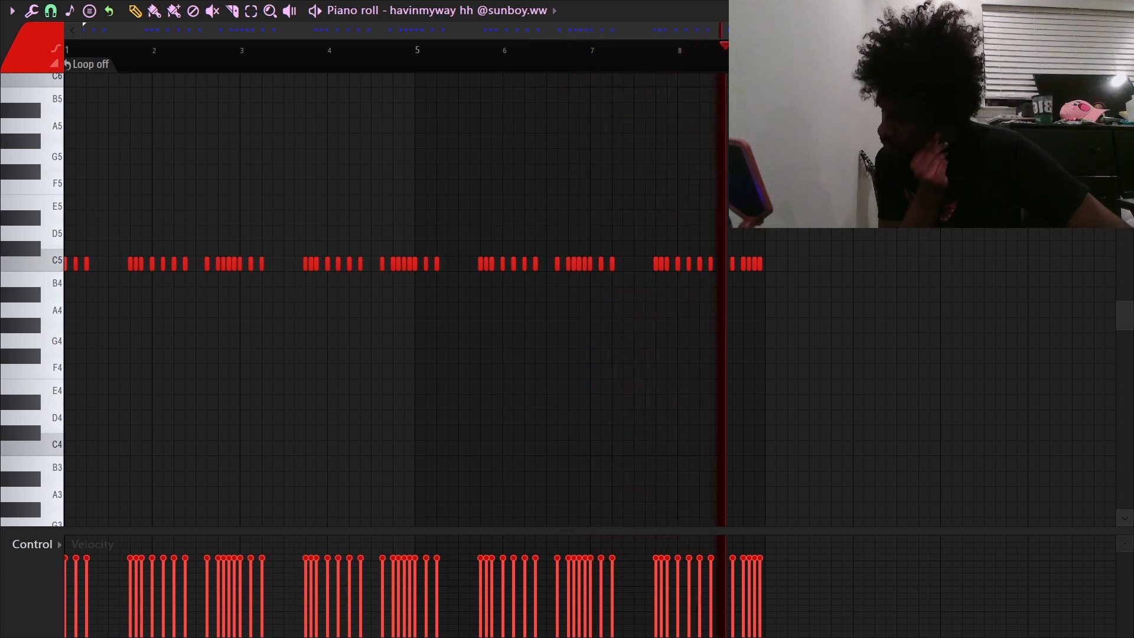
key("F5")
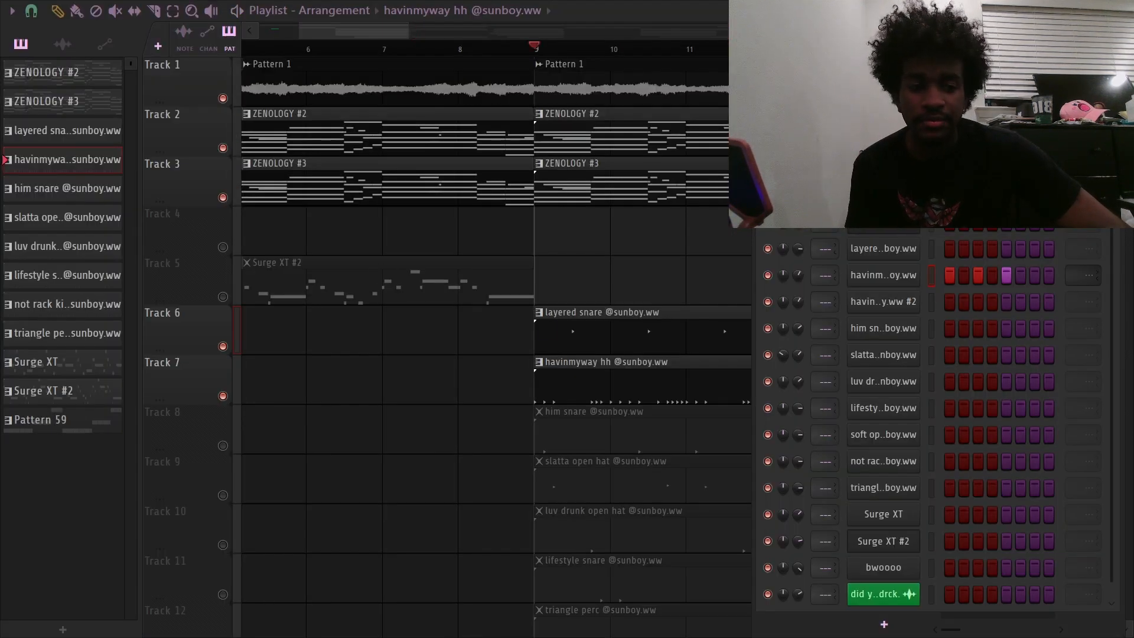
key("F6")
Step: Enable the him snare on Track 8 and play the audible tracks from bar 9
scroll(752, 378, "up", 3)
scroll(262, 489, "down", 2)
scroll(273, 471, "down", 3)
scroll(249, 456, "up", 3)
left_click(222, 366)
key("space")
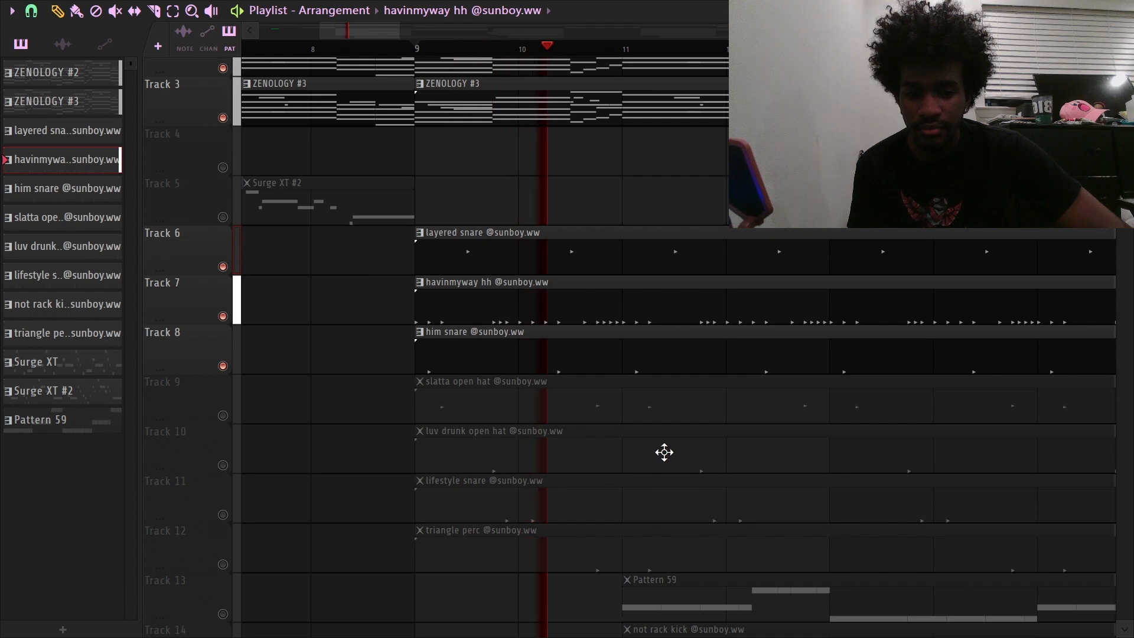
Step: Enable Track 11, Track 9 and Track 10 one after another to hear the added snare and open hats in the beat
left_click(223, 514)
scroll(709, 446, "right", 4)
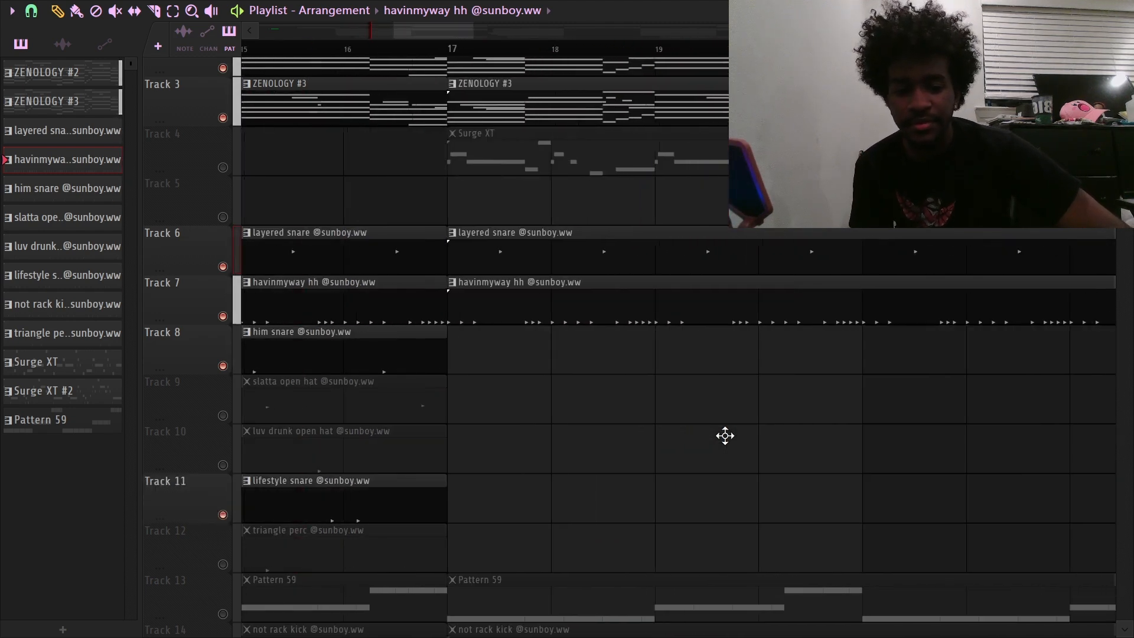
scroll(726, 436, "left", 2)
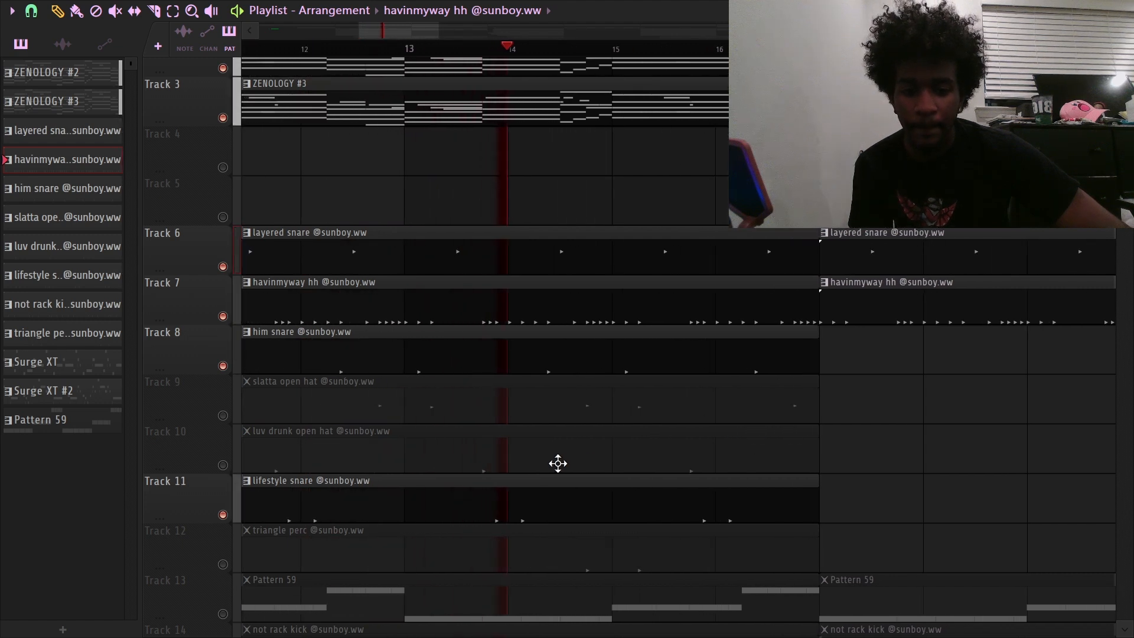
left_click(223, 415)
scroll(306, 458, "left", 1)
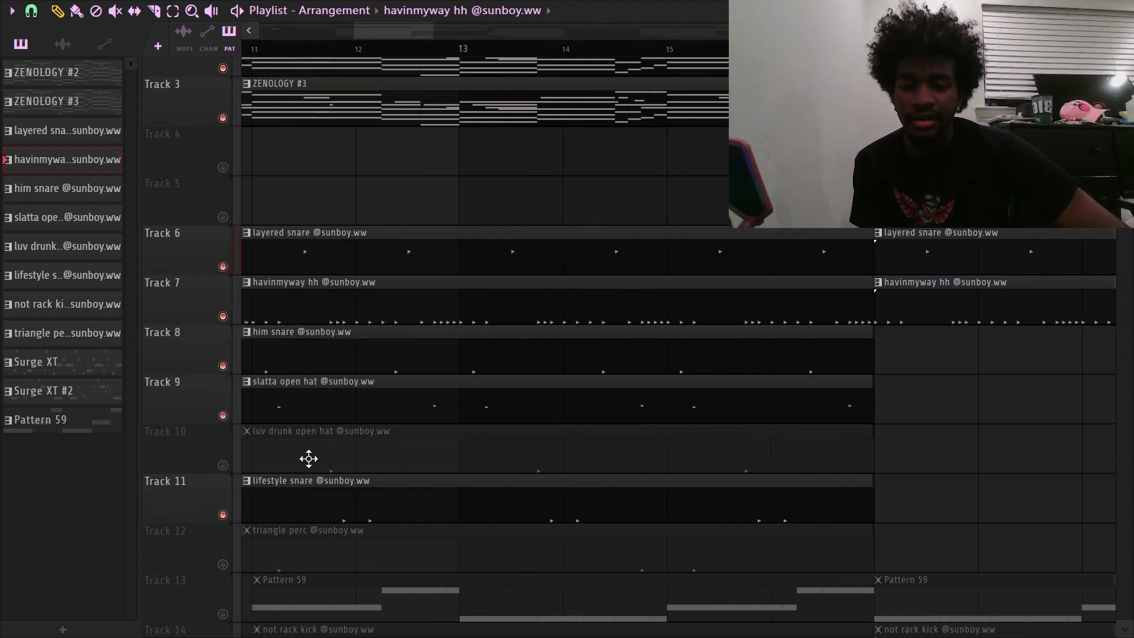
left_click(225, 466)
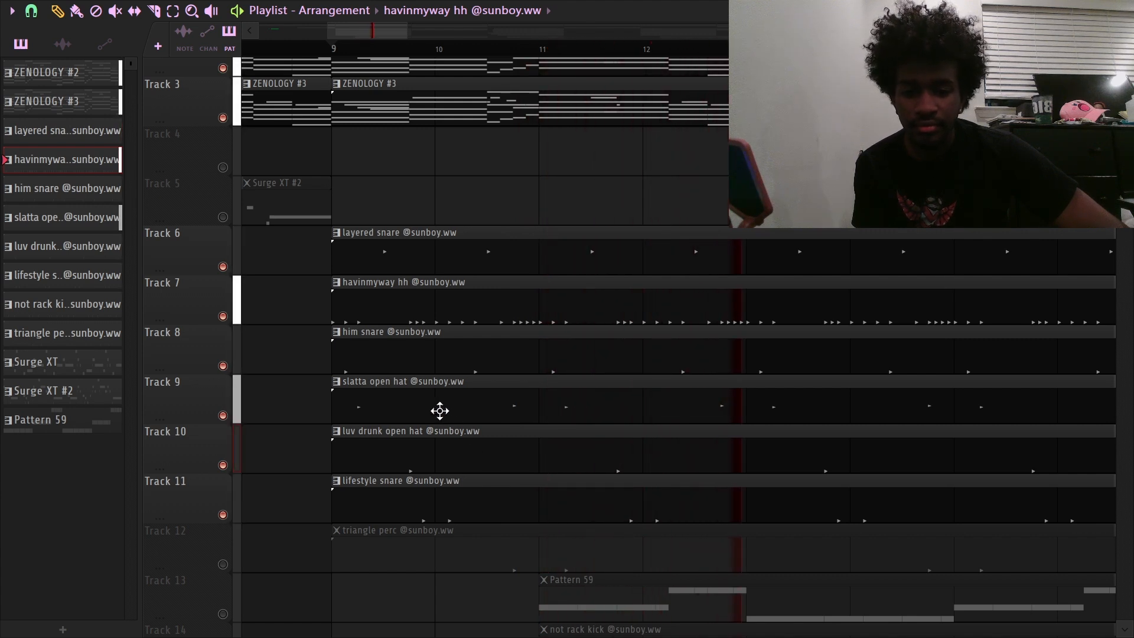
Step: Inspect the slatta open hat channel's notes in the piano roll, then close it
double_click(430, 387)
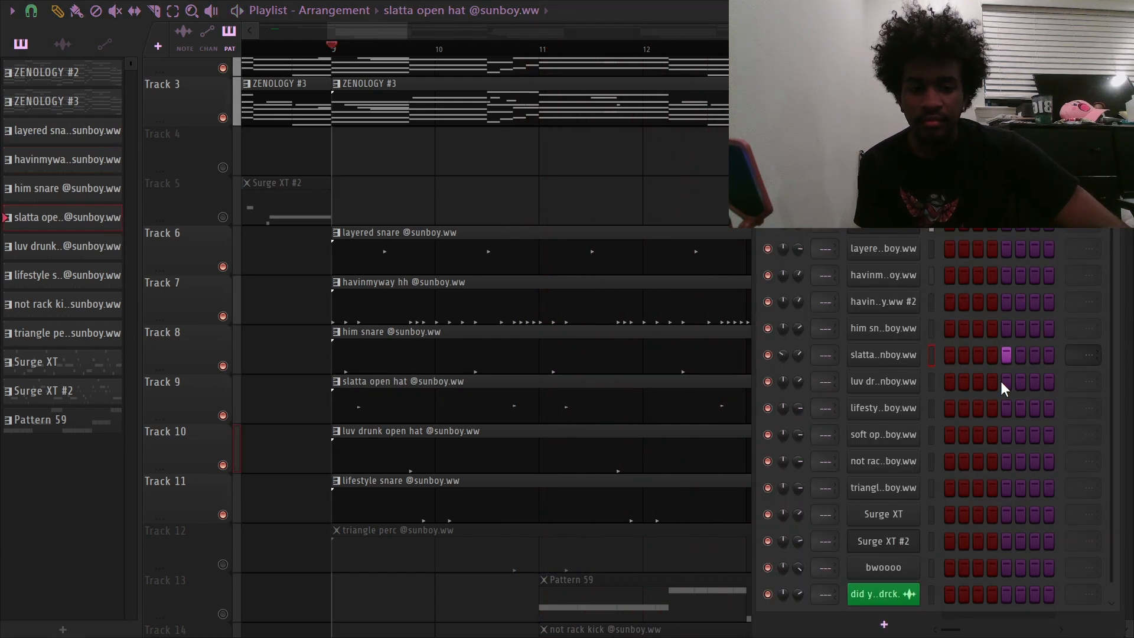
right_click(877, 357)
left_click(899, 353)
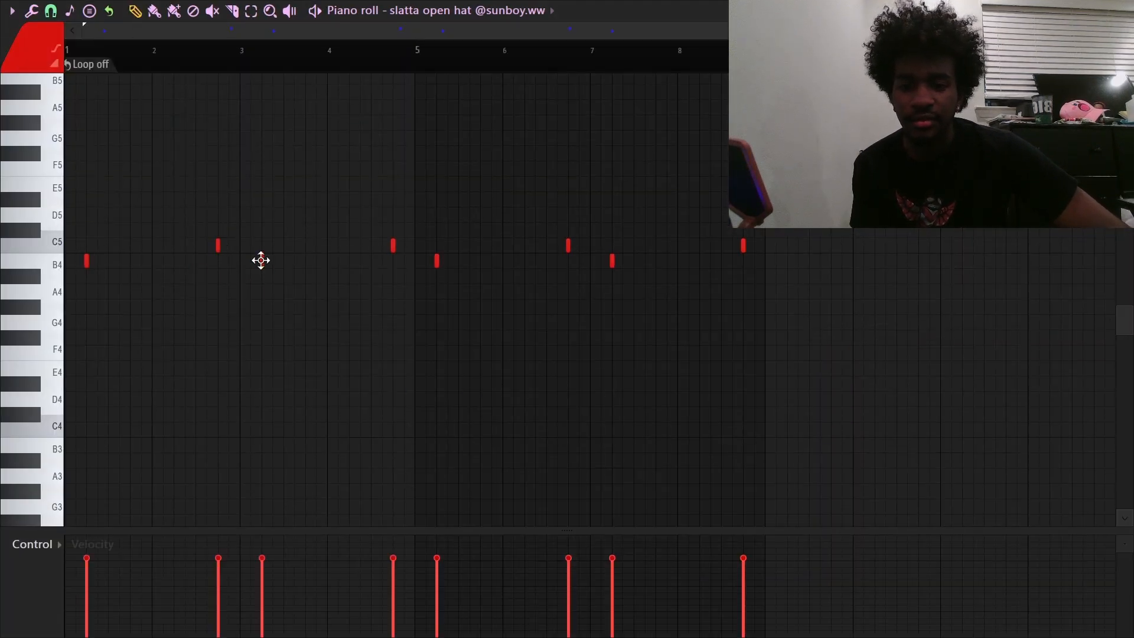
key("F7")
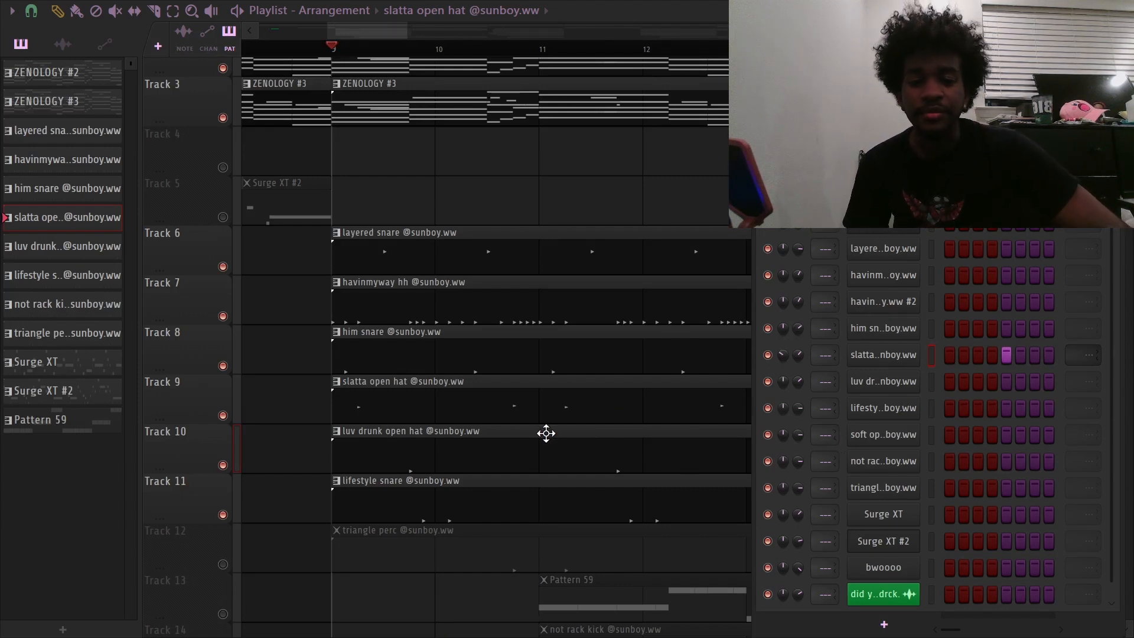
Step: Switch to the luv drunk open hat pattern, view its channel's notes in the piano roll, and return to the playlist
key("KP_Add")
right_click(900, 380)
left_click(921, 389)
key("F7")
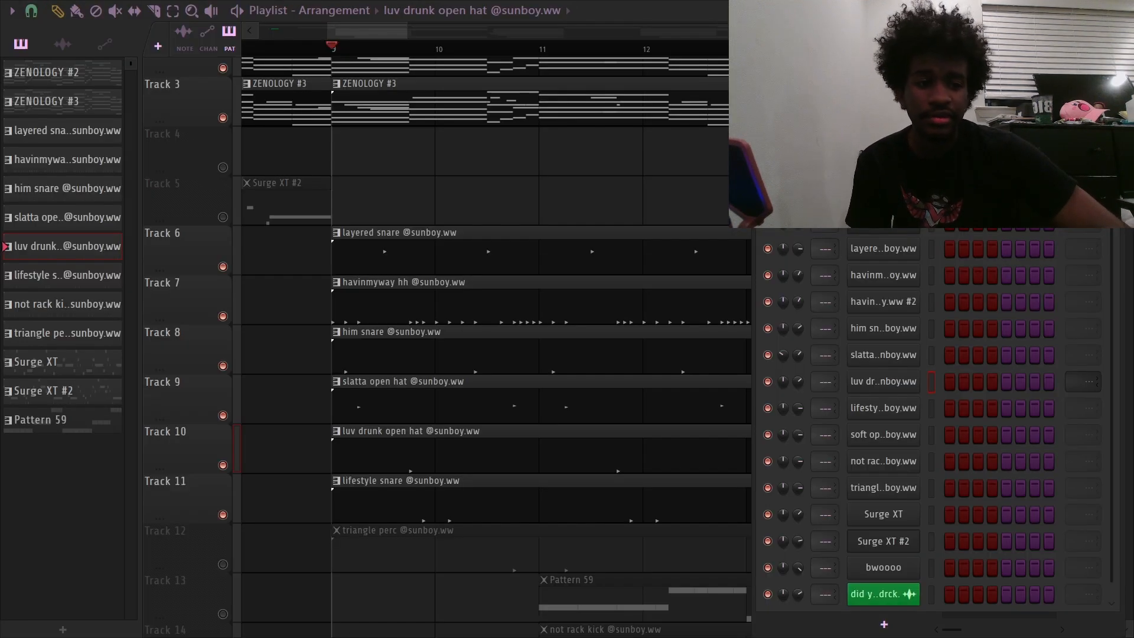
key("F6")
scroll(528, 397, "down", 2)
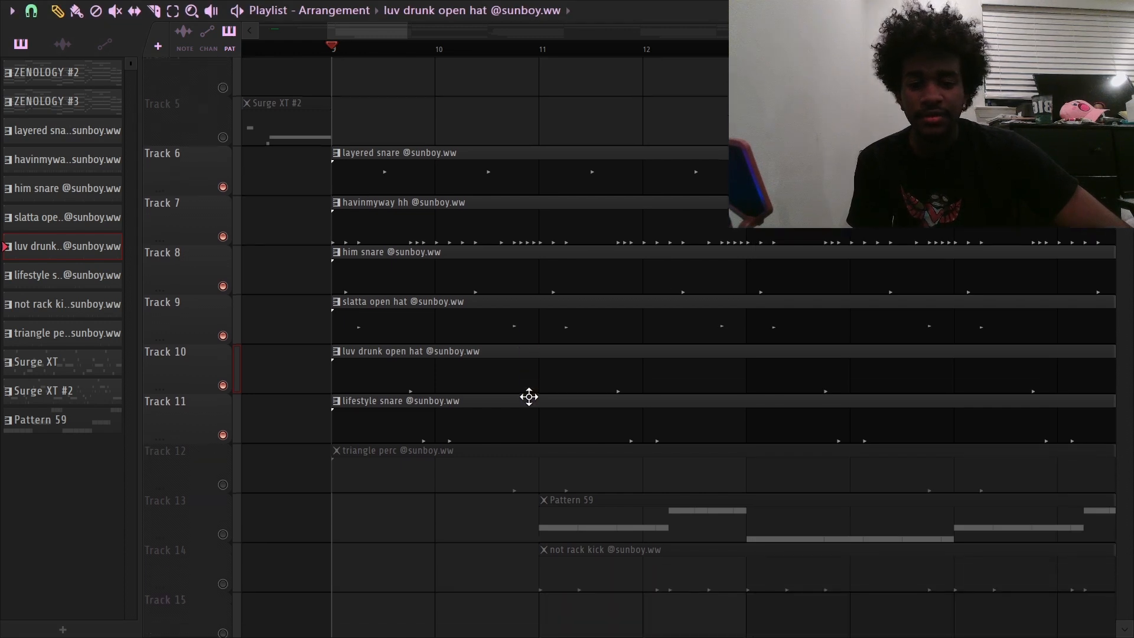
Step: Enable the triangle perc on Track 12, play the melody and percussion from bar 9, then stop playback
left_click(225, 484)
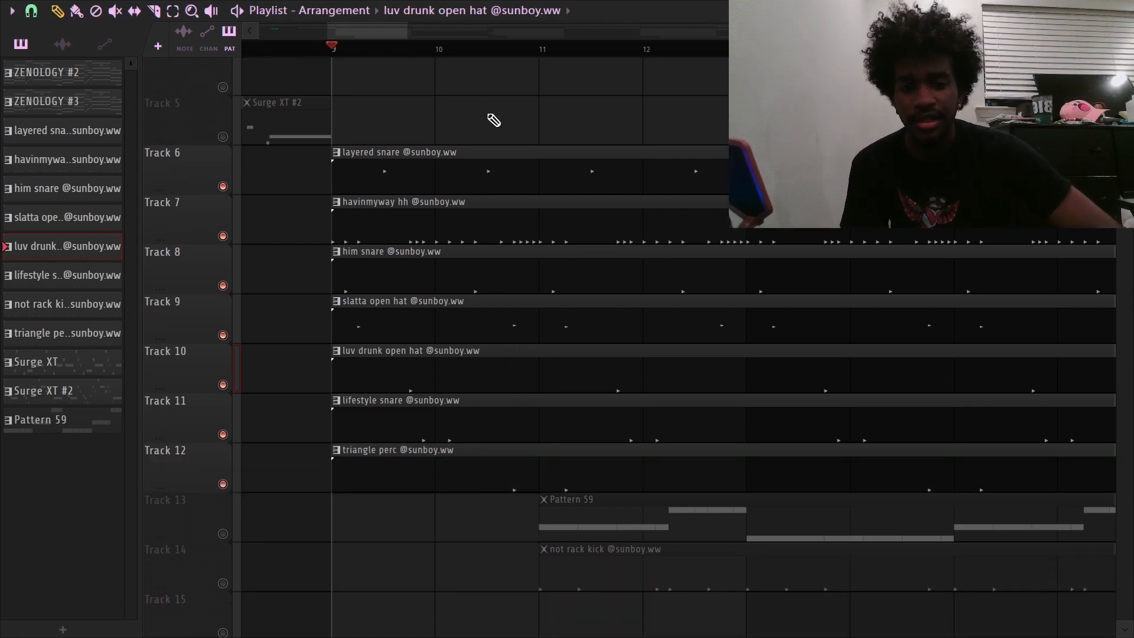
key("space")
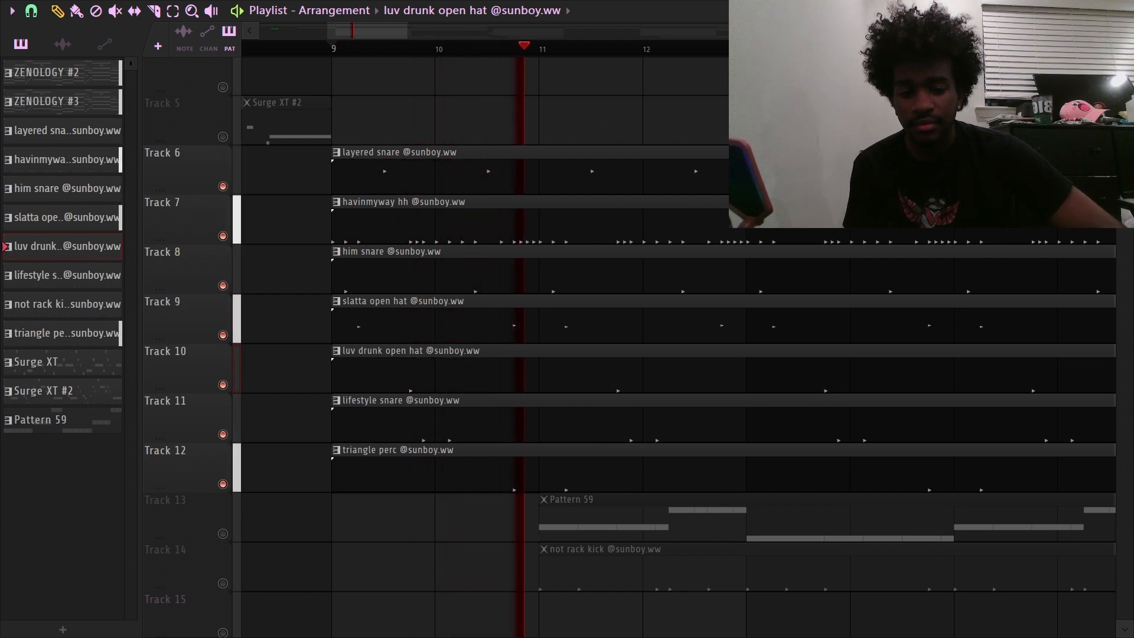
scroll(590, 225, "down", 2)
left_click(590, 226)
key("space")
Step: Extend the first Pattern 59 and not rack kick clips on Tracks 13 and 14 back to start at bar 9
scroll(585, 468, "down", 1)
left_click_drag(588, 518, 506, 572)
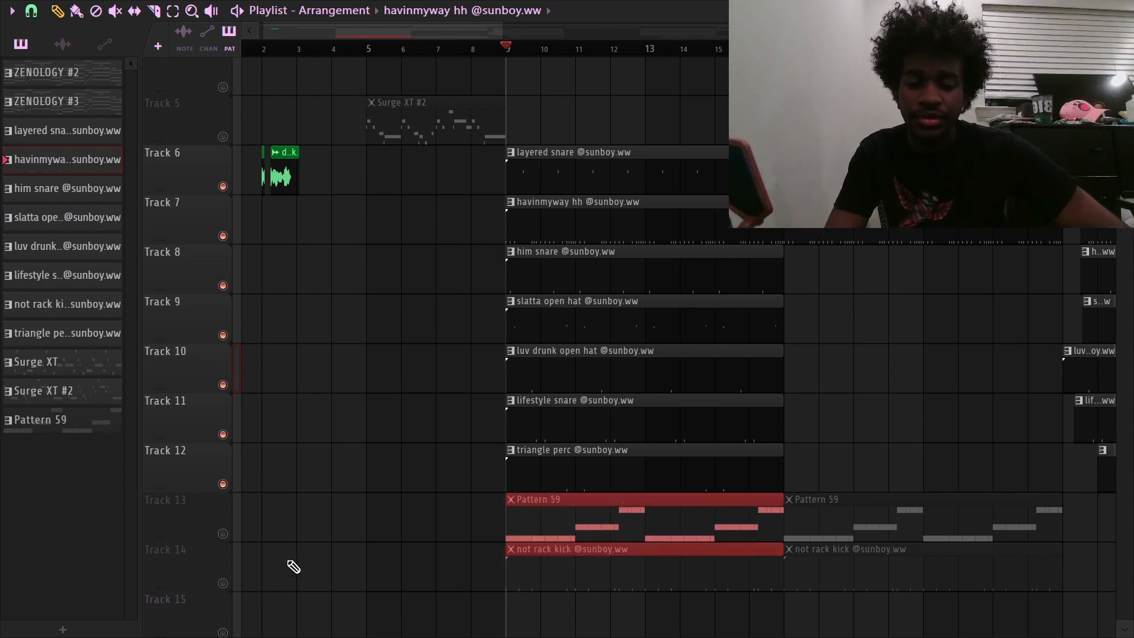
Step: Solo Track 13 and inspect the bwoooo bass notes of Pattern 59 in the piano roll, then close it
right_click(223, 533)
double_click(623, 509)
scroll(297, 315, "up", 2)
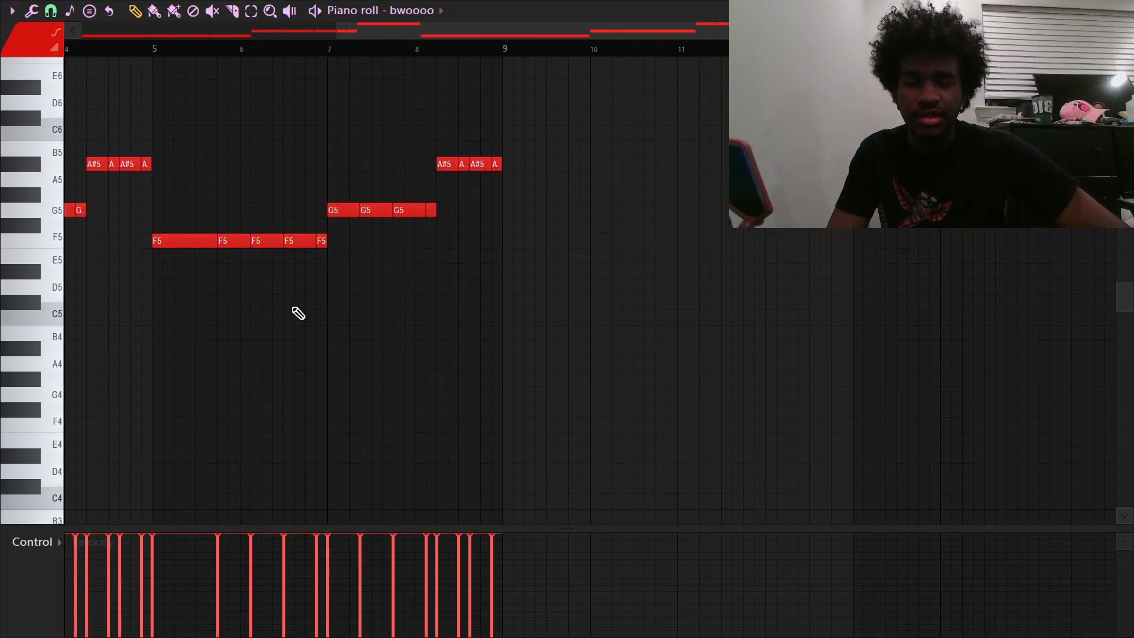
scroll(411, 332, "left", 3)
scroll(265, 267, "left", 1)
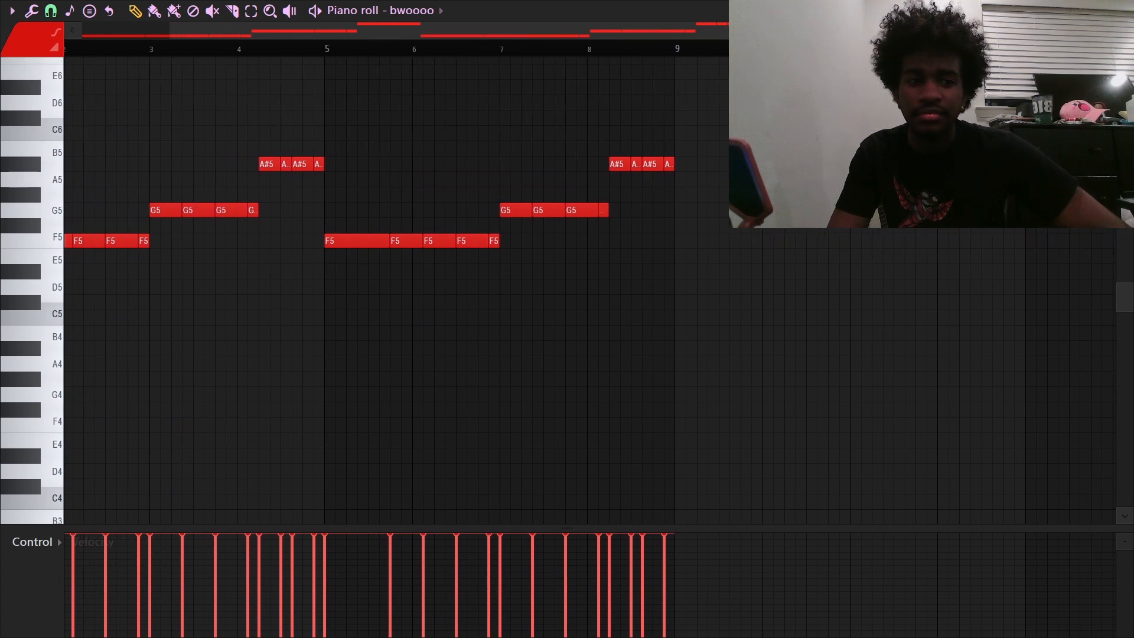
key("F7")
Step: Play the soloed Pattern 59 bass on Track 13 from bar 9
left_click_drag(516, 522, 564, 521)
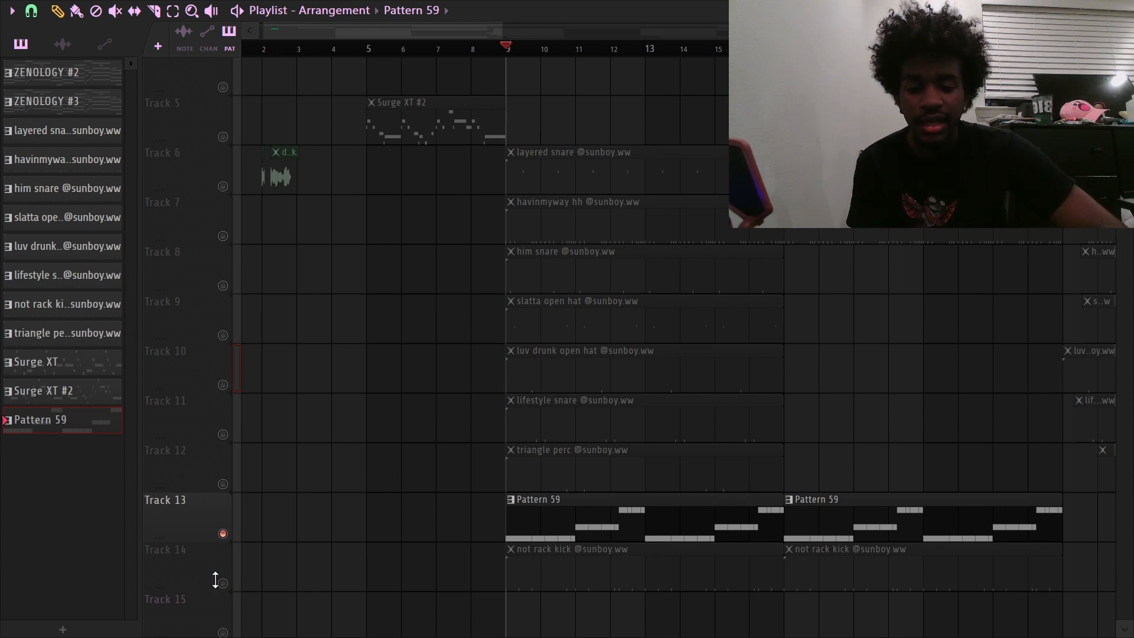
key("space")
scroll(686, 552, "up", 2)
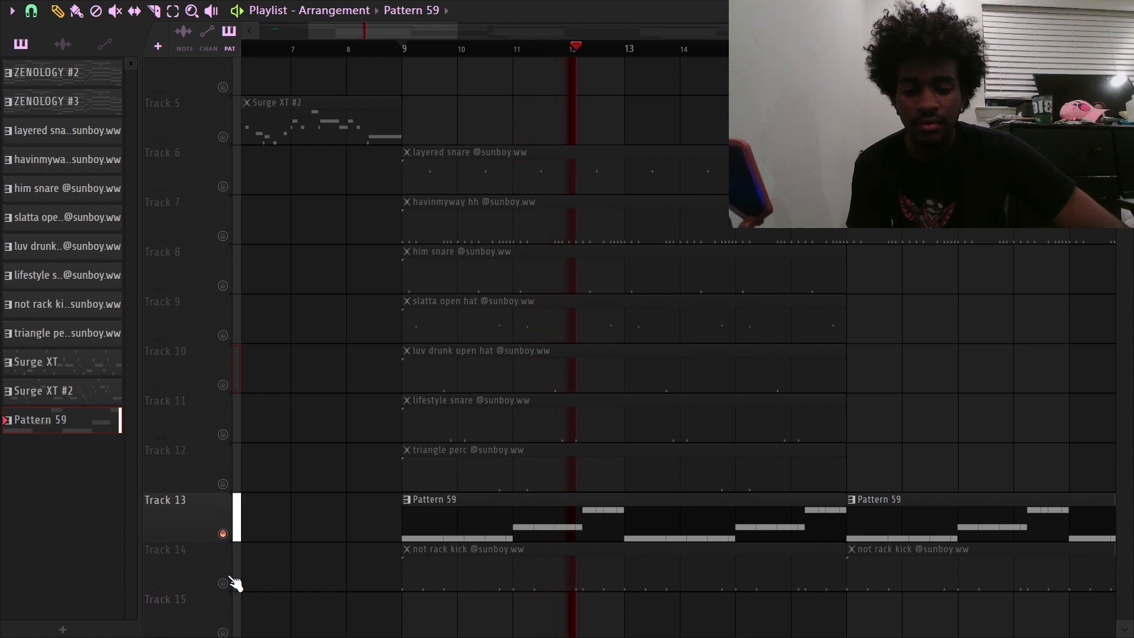
Step: Enable the not rack kick on Track 14, listen to it together with the bass, then stop playback
left_click(222, 583)
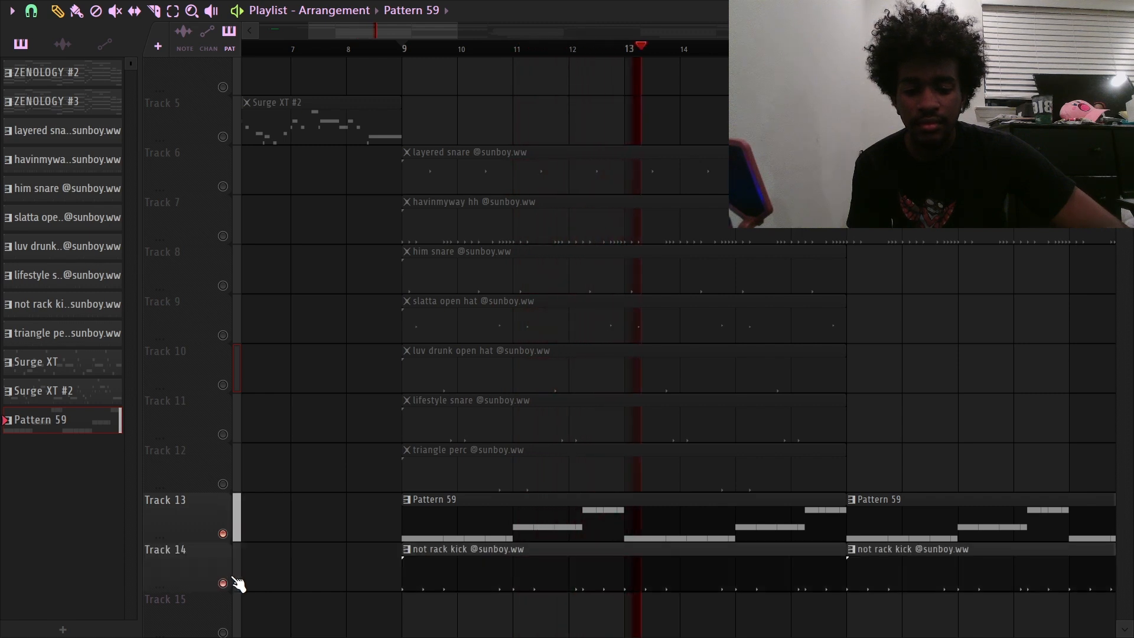
scroll(849, 610, "up", 2)
scroll(750, 564, "up", 3)
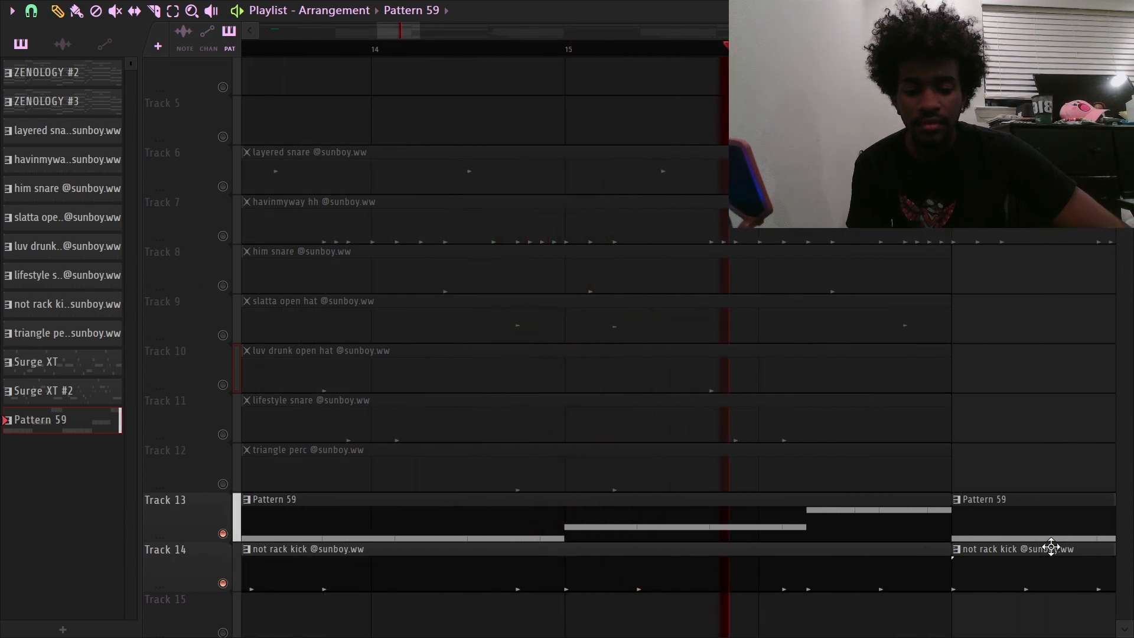
scroll(915, 516, "down", 6)
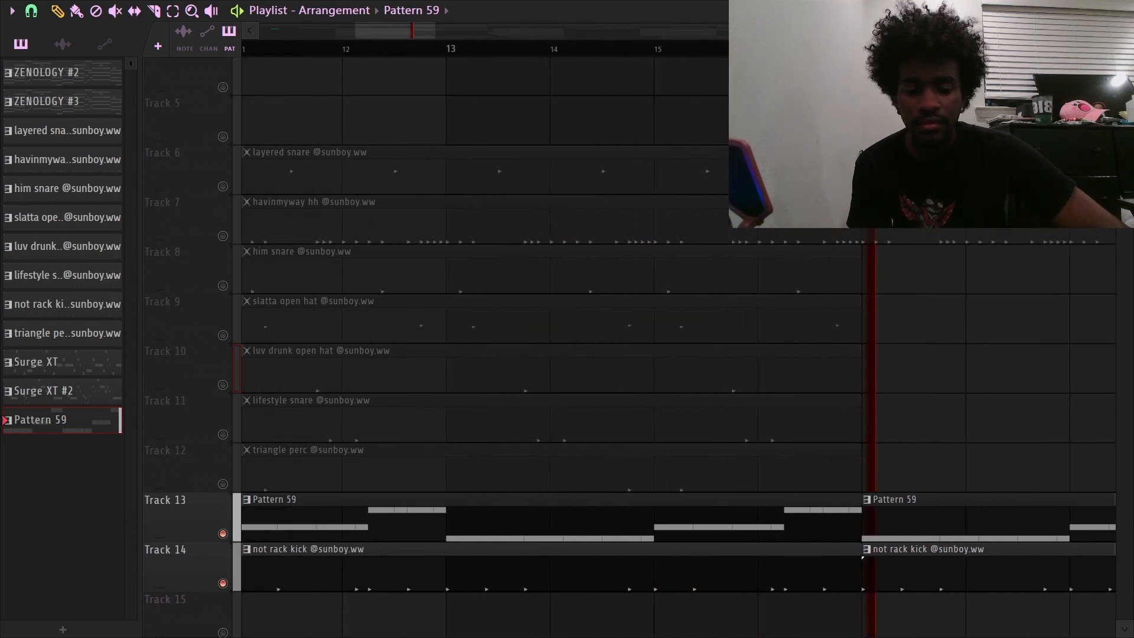
scroll(698, 231, "down", 2)
key("space")
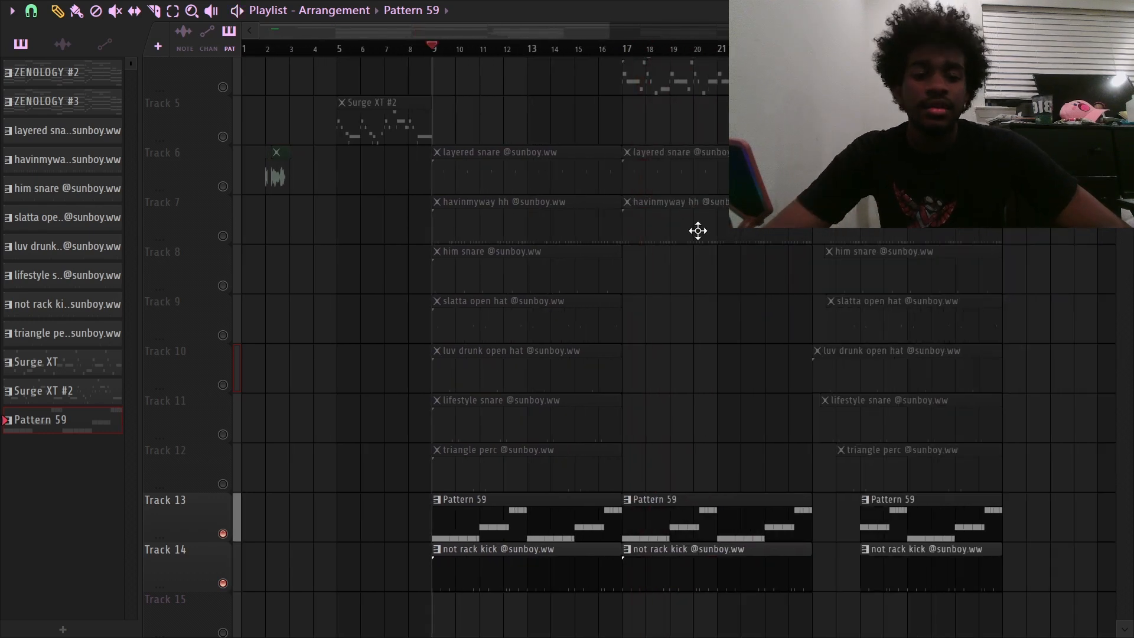
Step: Make all playlist tracks audible again
scroll(634, 65, "down", 5)
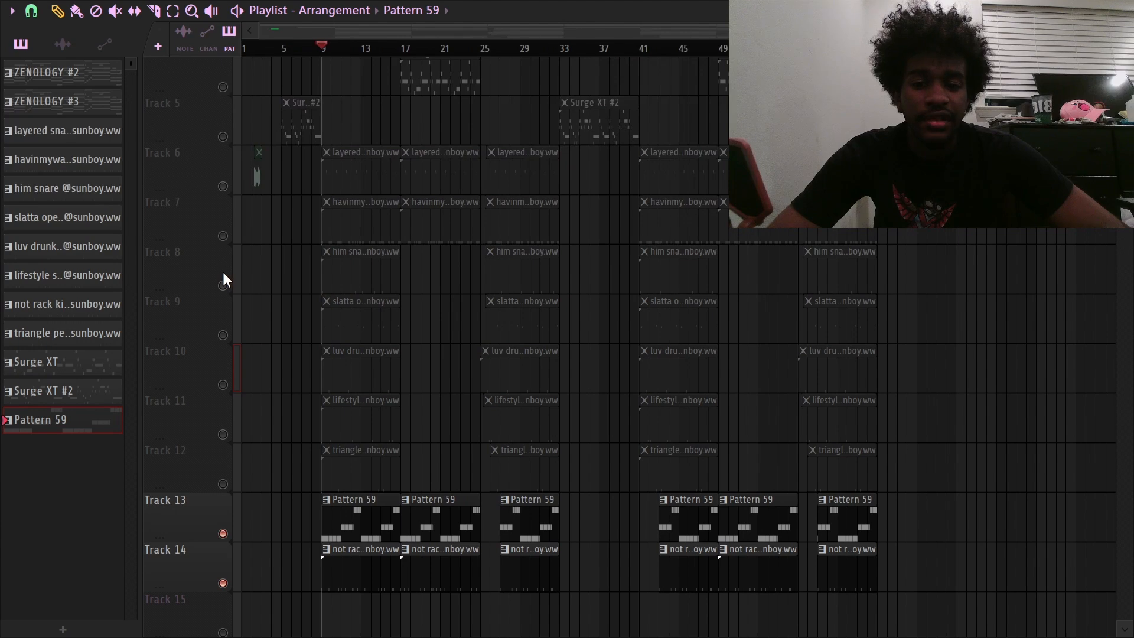
left_click(223, 278)
scroll(473, 337, "up", 4)
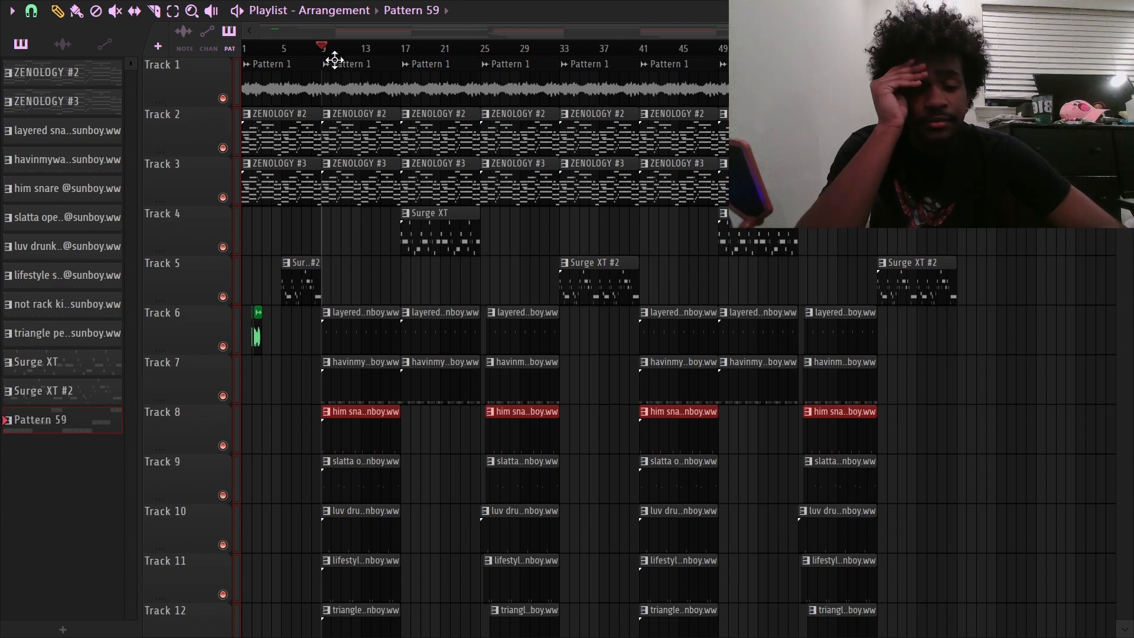
Step: Play the full arrangement from bar 9 past bar 33, then stop playback
scroll(329, 146, "up", 3)
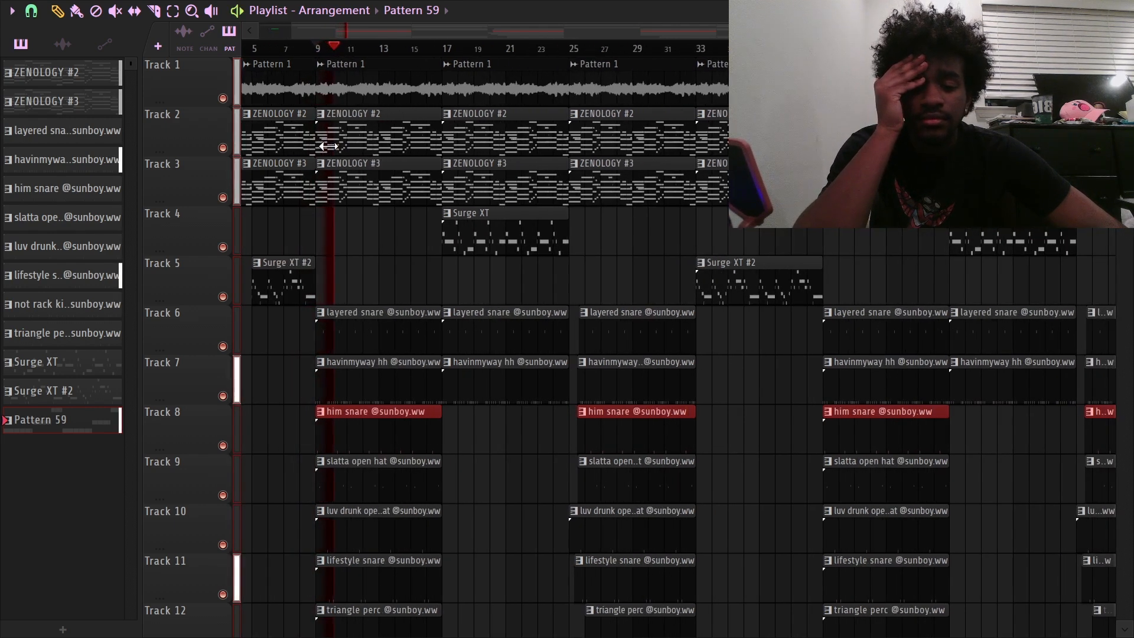
scroll(329, 146, "down", 4)
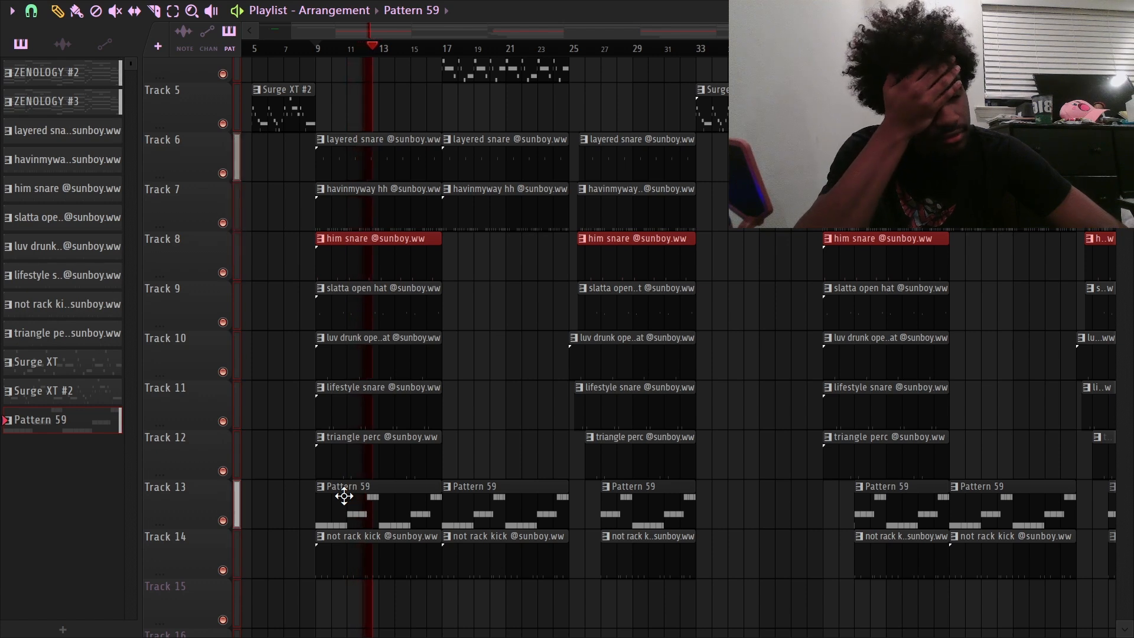
scroll(345, 496, "up", 4)
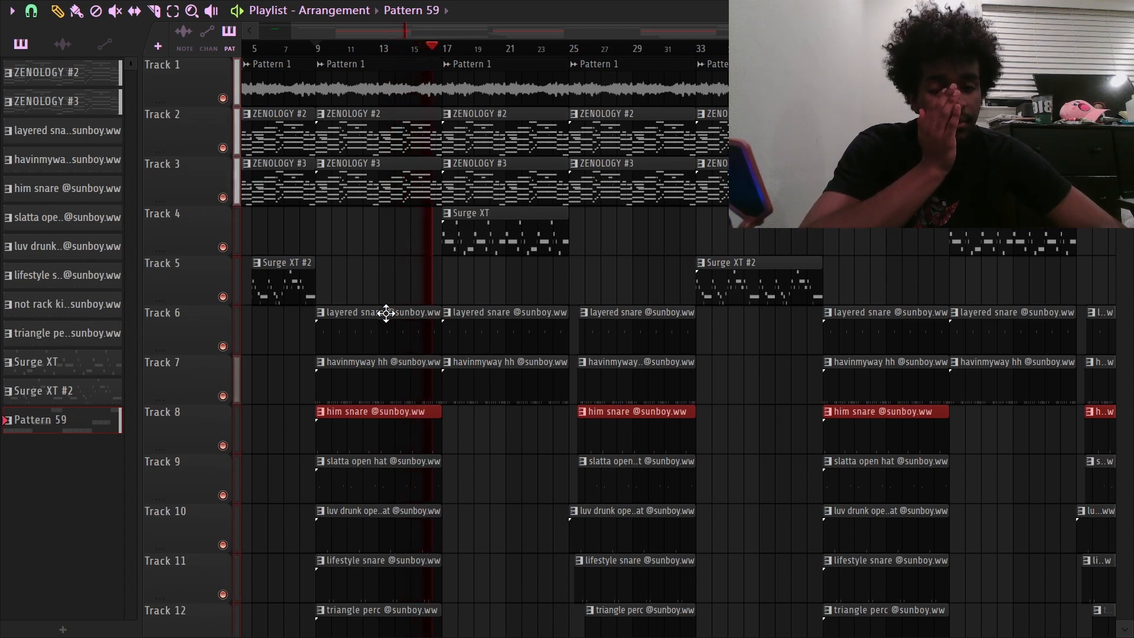
scroll(476, 298, "up", 3)
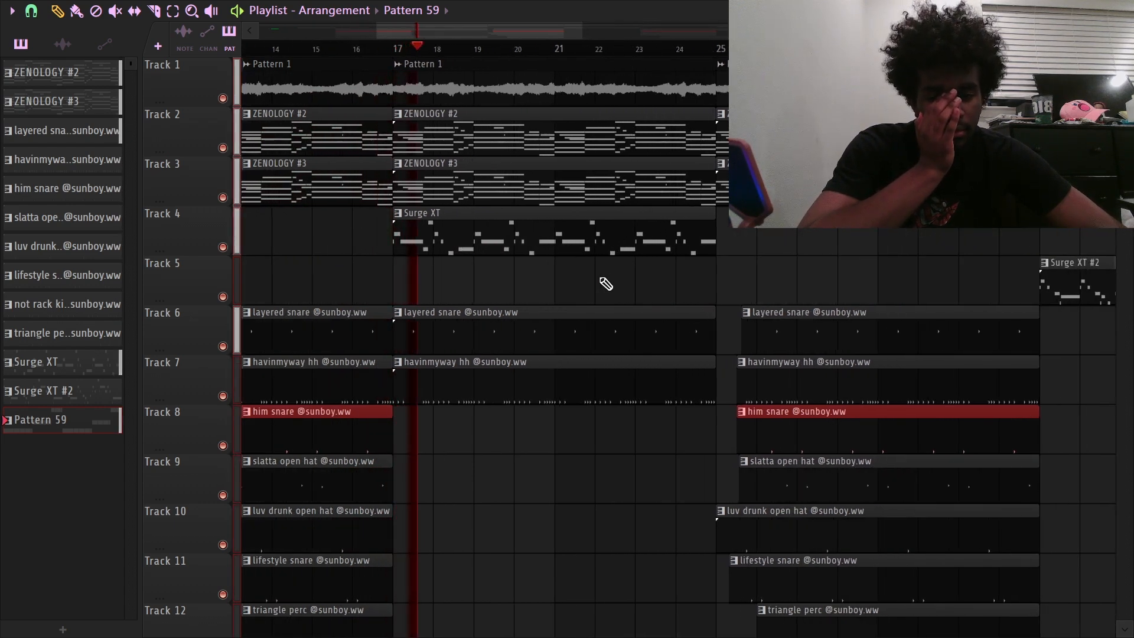
scroll(601, 284, "down", 3)
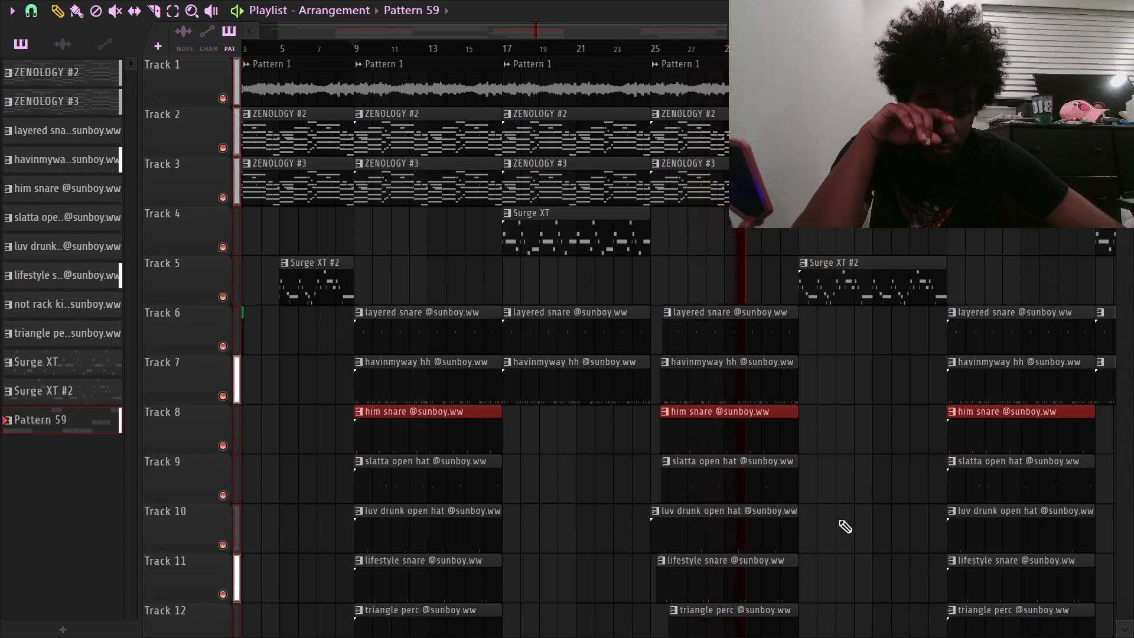
scroll(845, 526, "up", 3, "ctrl")
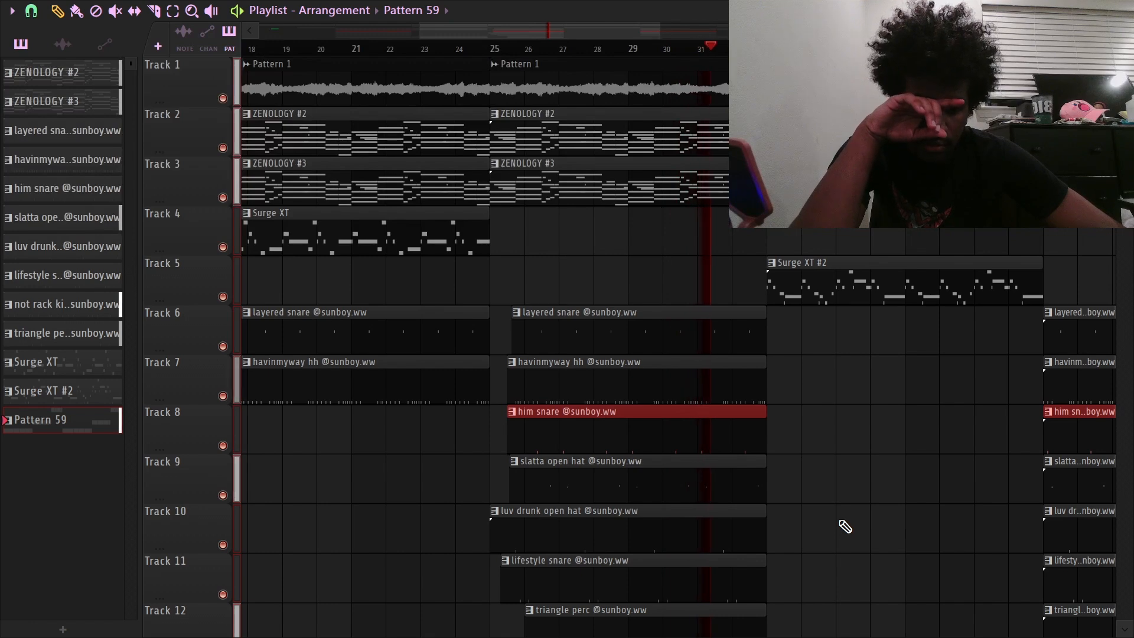
scroll(845, 526, "down", 3, "ctrl")
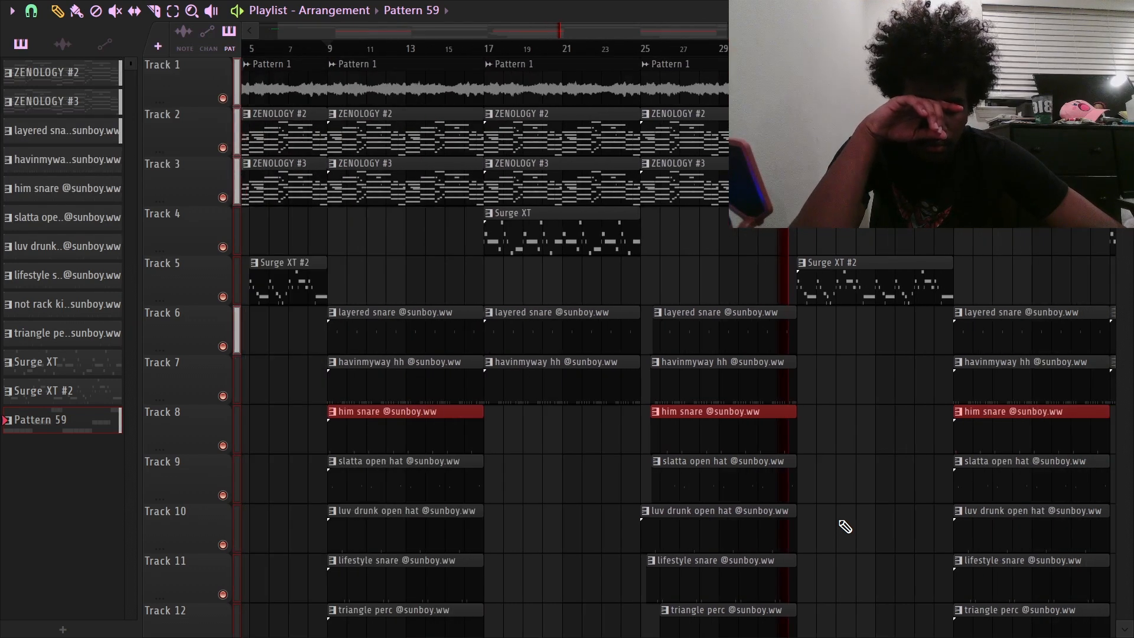
scroll(845, 526, "down", 4, "ctrl")
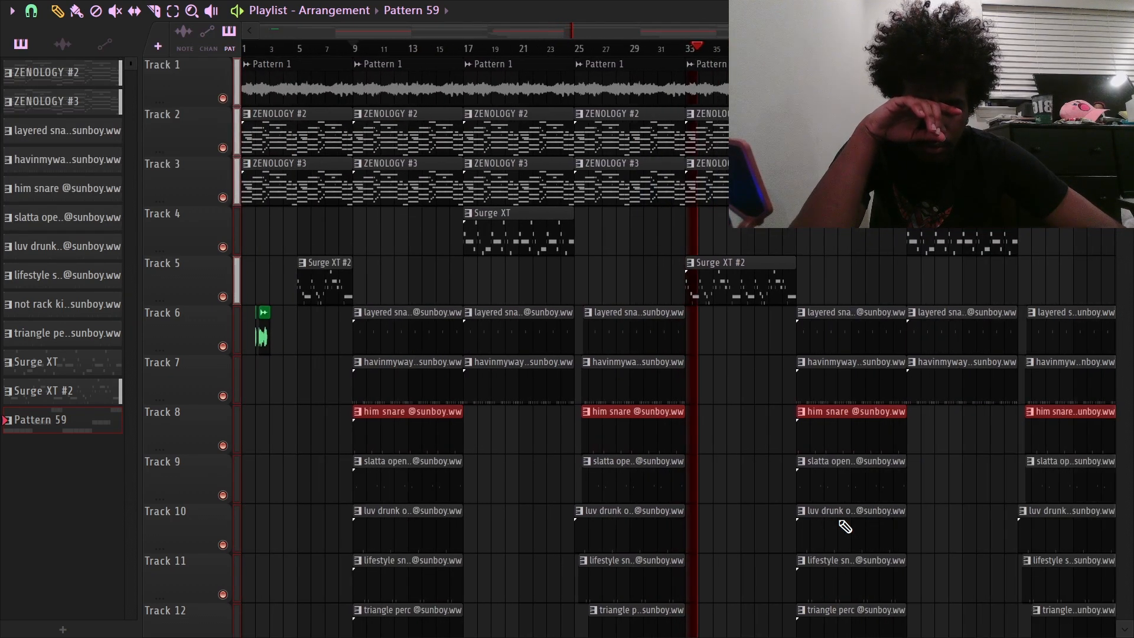
key("space")
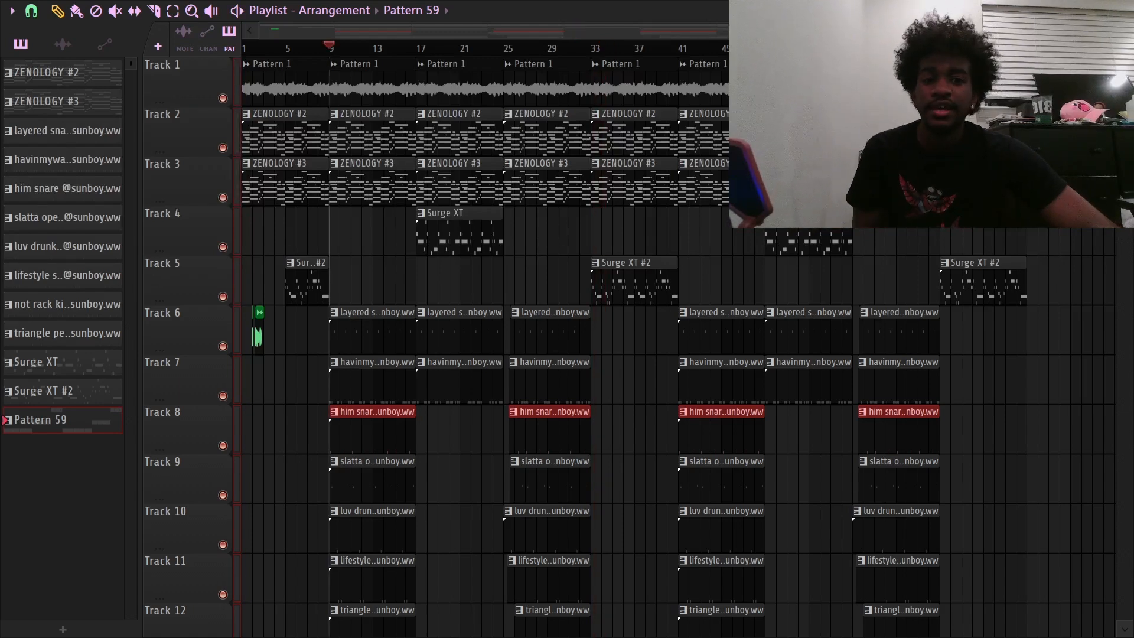